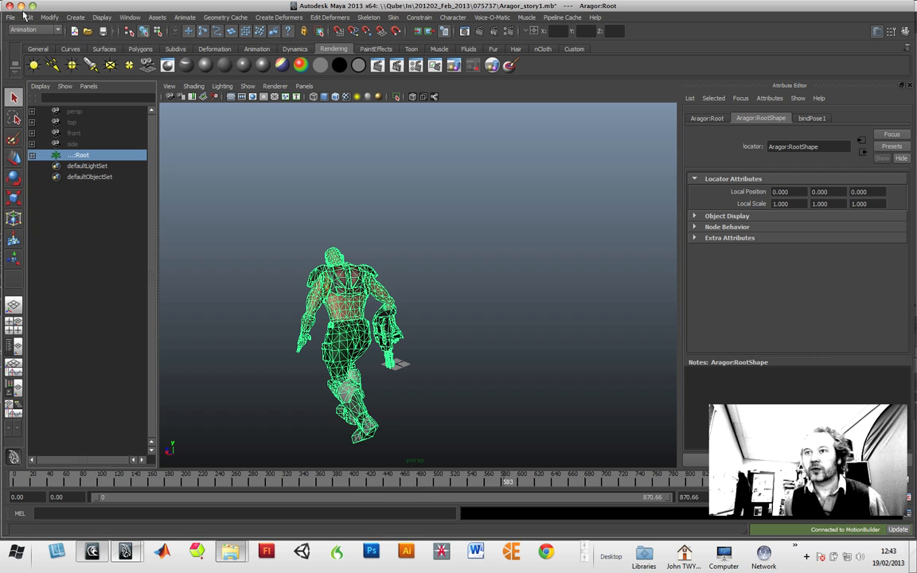
# Step: Start a new empty scene in Maya, then switch to MotionBuilder
pyautogui.click(11, 17)
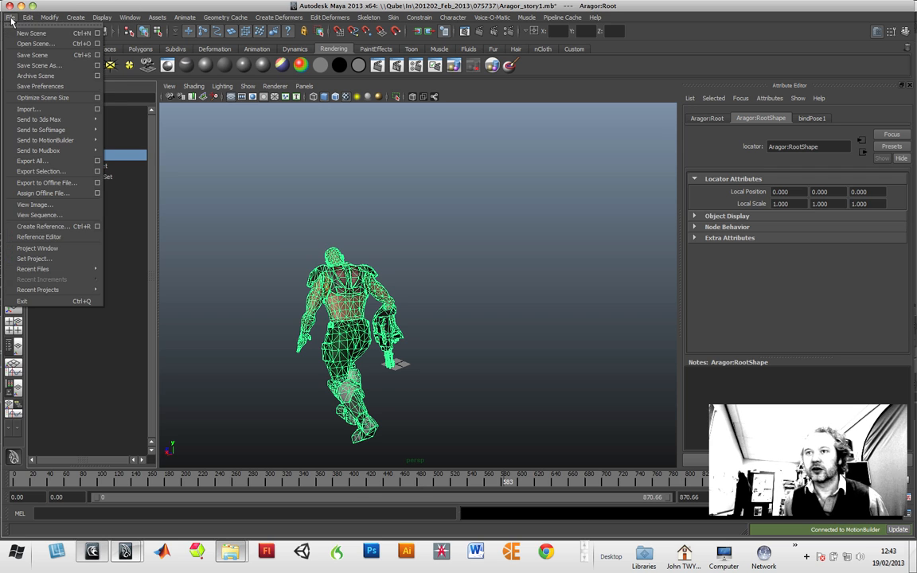
pyautogui.click(31, 33)
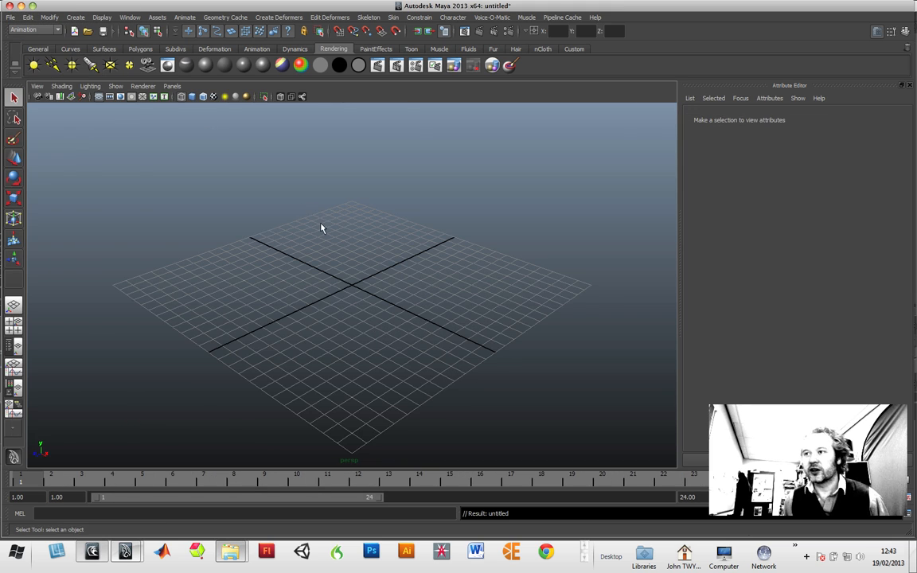
pyautogui.click(92, 550)
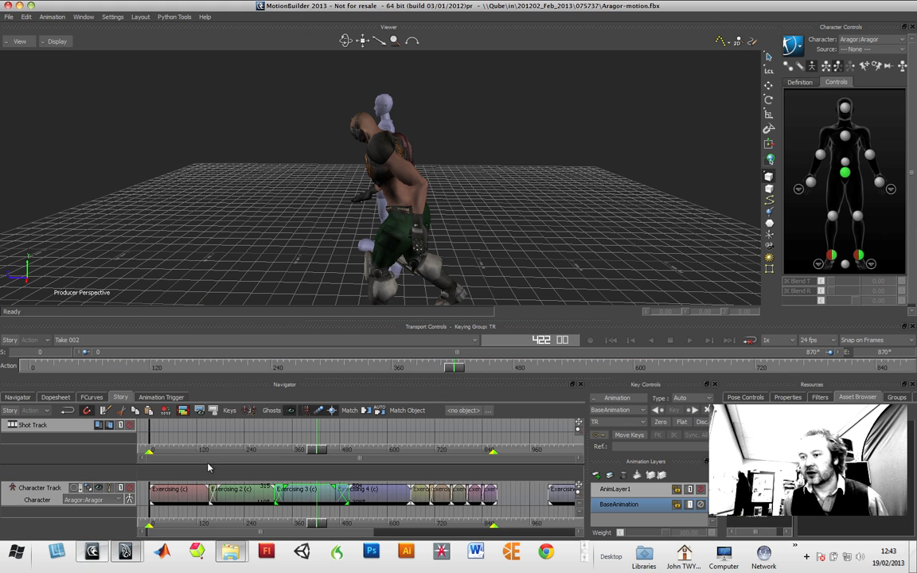
pyautogui.click(168, 518)
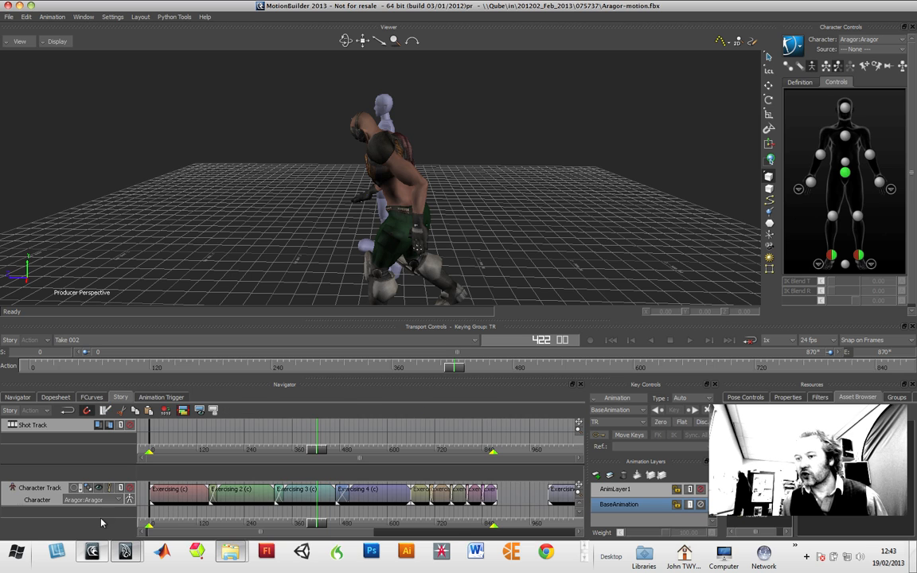
pyautogui.rightClick(35, 496)
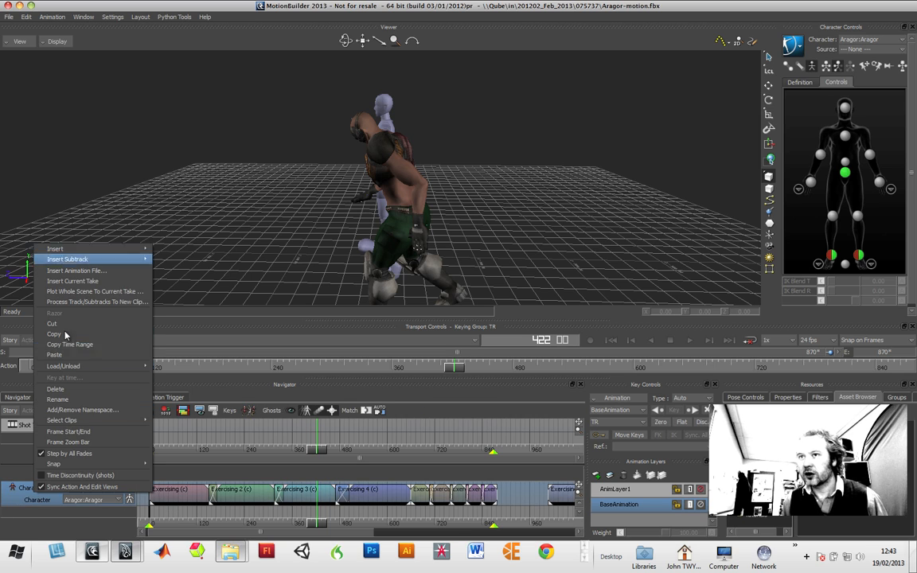
# Step: Save the scene as a new file named Aragor-motion1 with media embedded and all takes exported
pyautogui.click(10, 17)
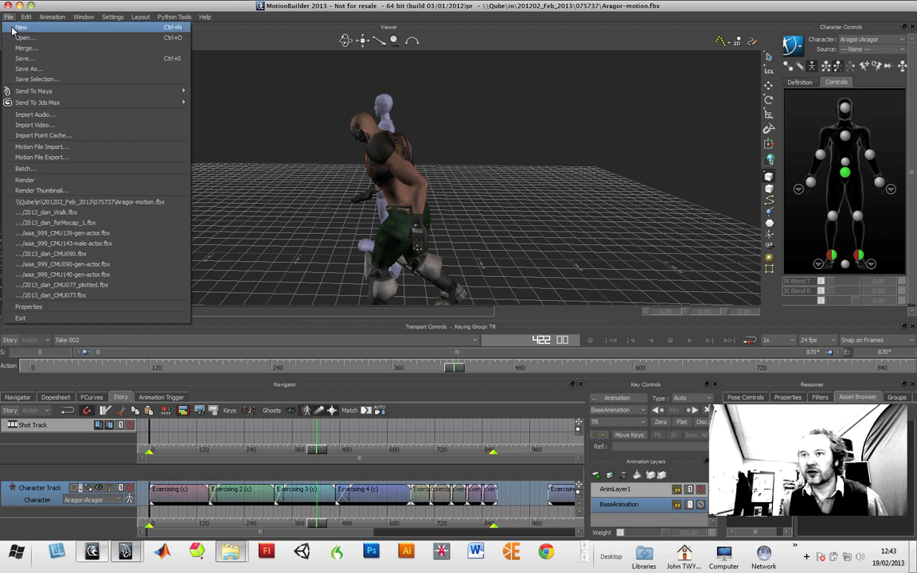
pyautogui.click(28, 69)
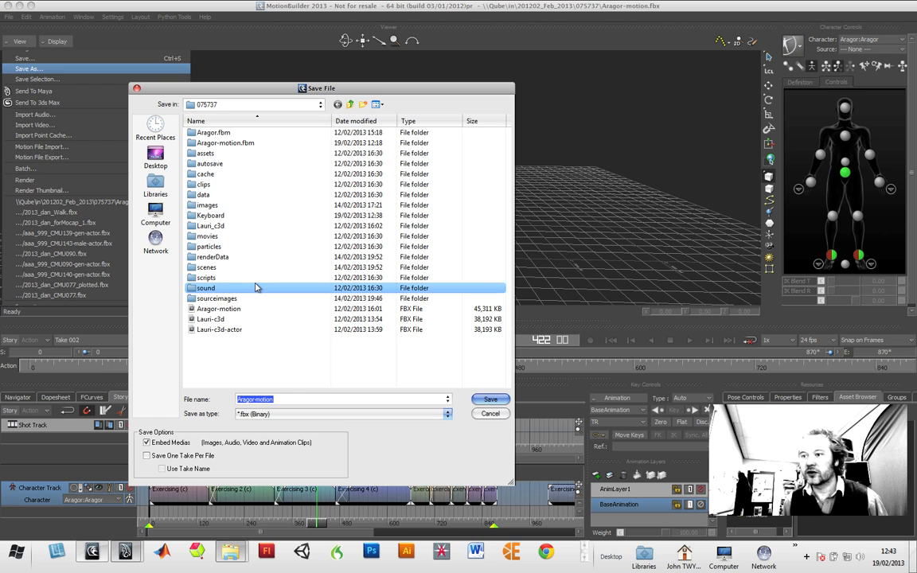
pyautogui.click(293, 399)
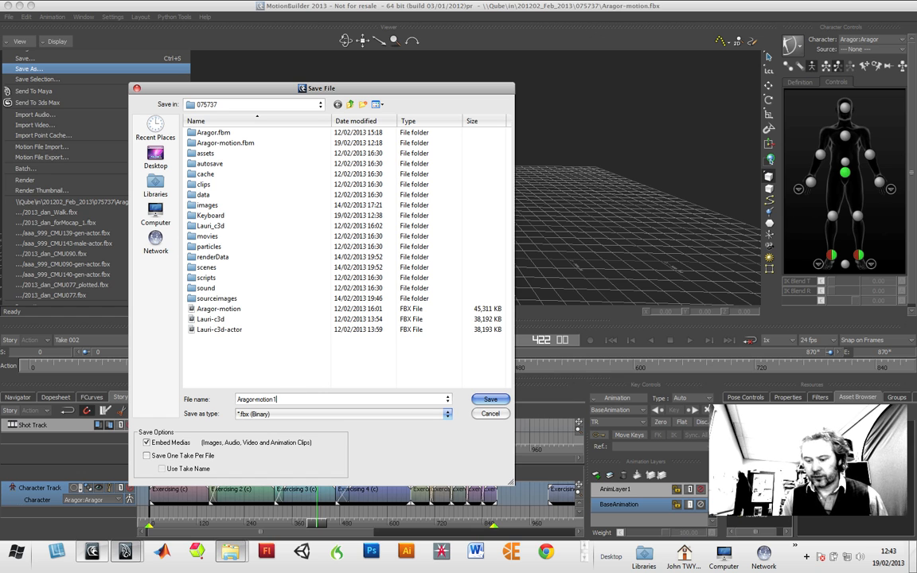
pyautogui.press('Return')
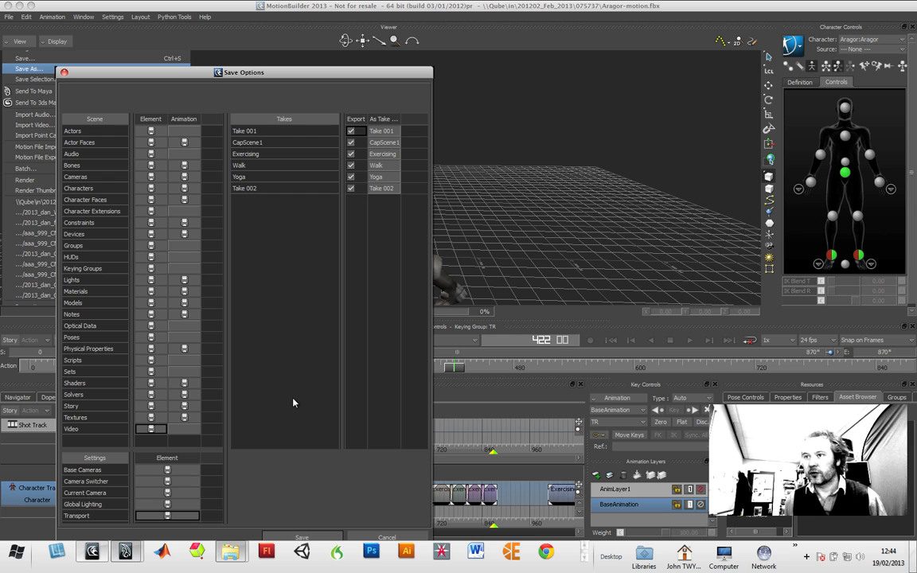
pyautogui.moveTo(258, 71); pyautogui.dragTo(264, 24)
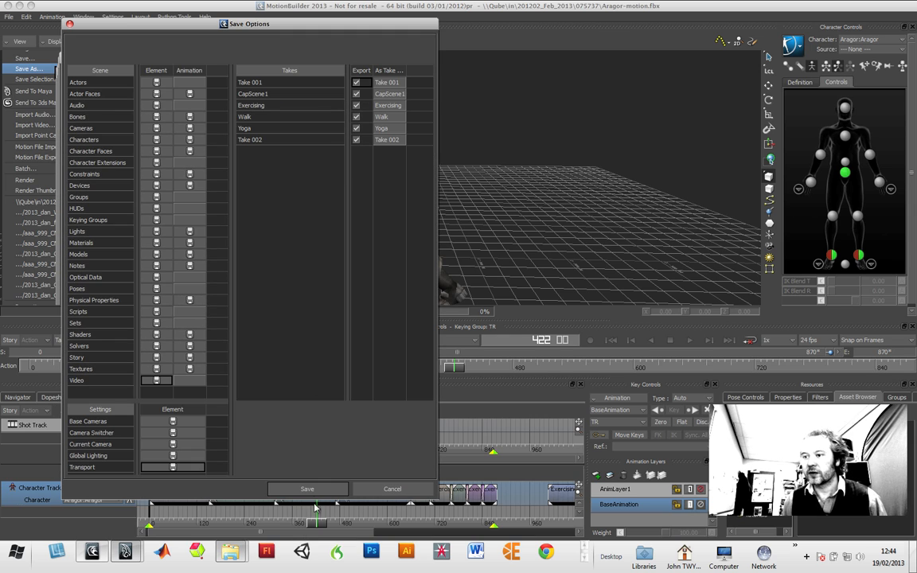
pyautogui.click(312, 490)
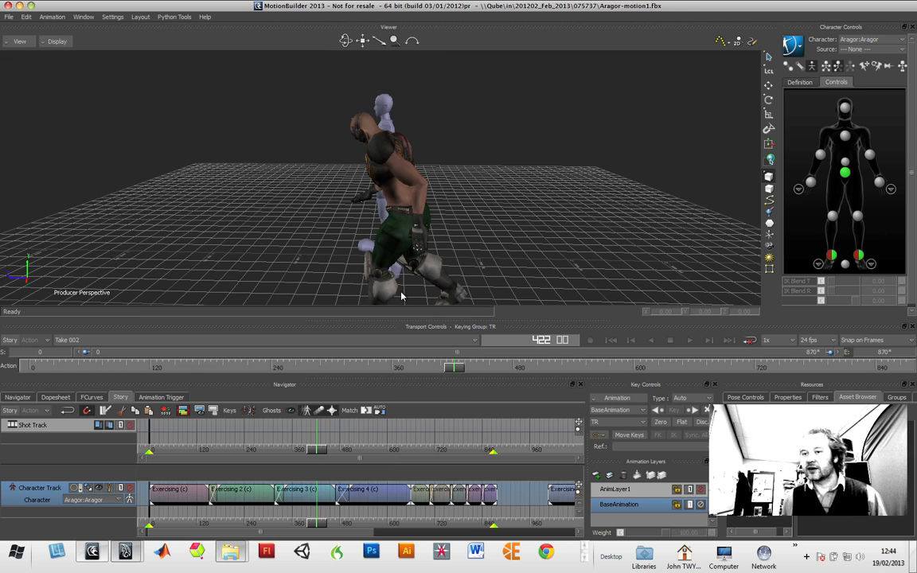
# Step: Switch to the Walk take and play back its motion capture
pyautogui.click(381, 341)
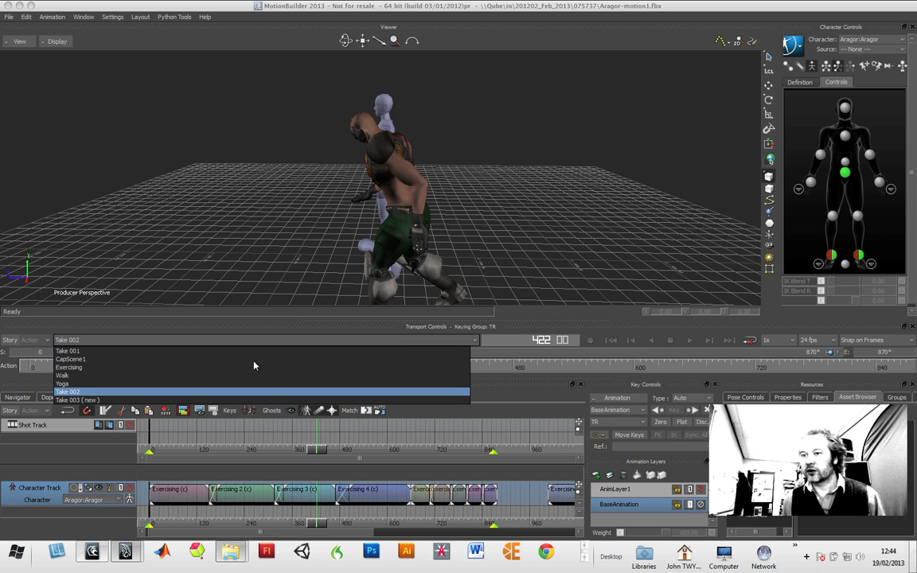
pyautogui.click(92, 375)
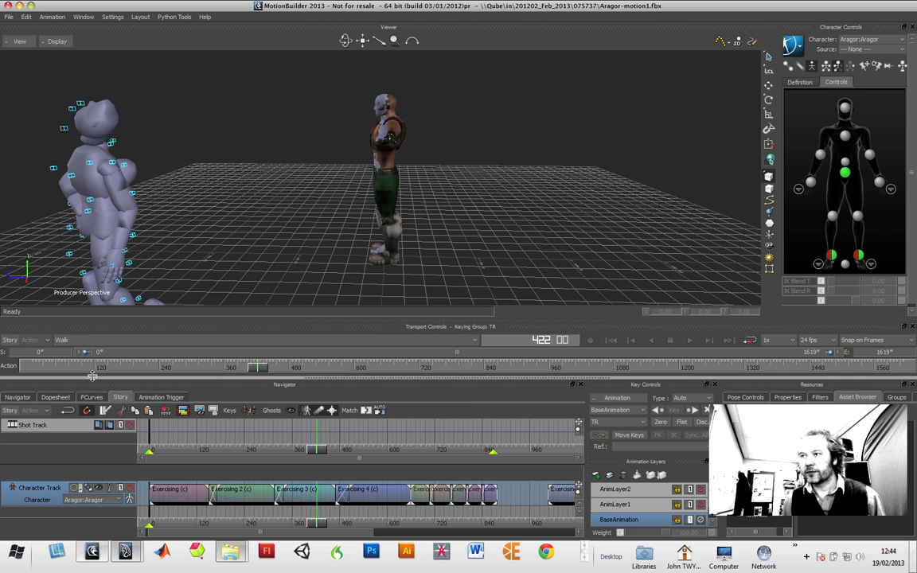
pyautogui.click(689, 340)
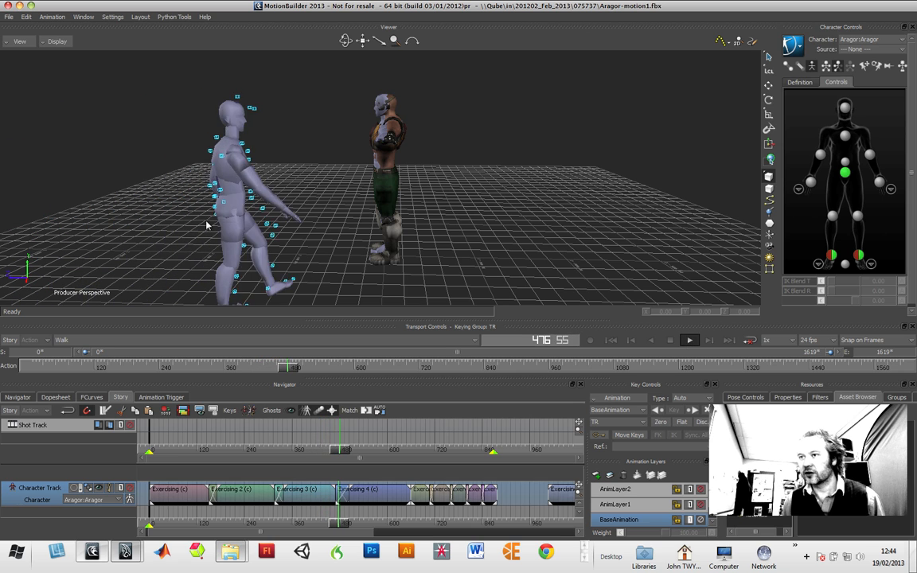
# Step: Activate the actor input on the Aragor character so it follows the captured walk, and stop playback
pyautogui.click(17, 396)
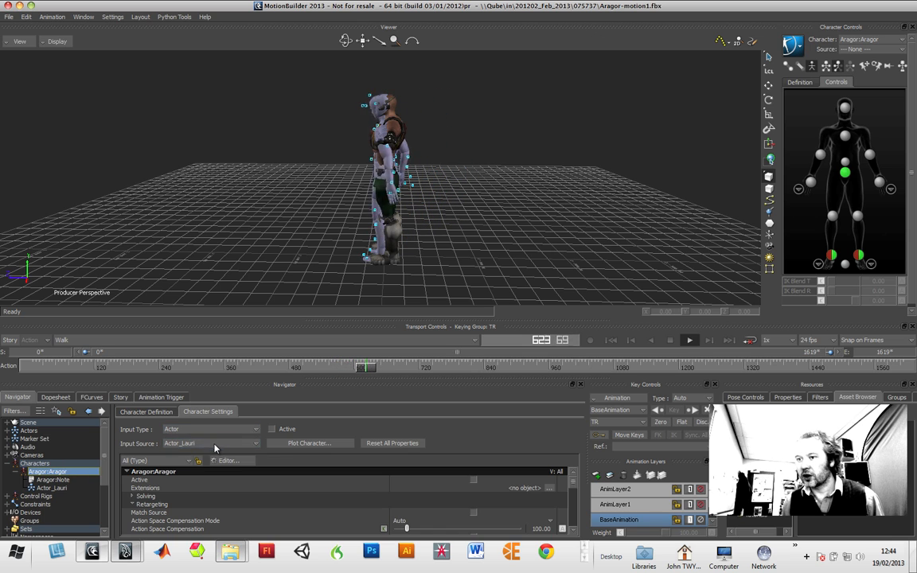
pyautogui.click(272, 430)
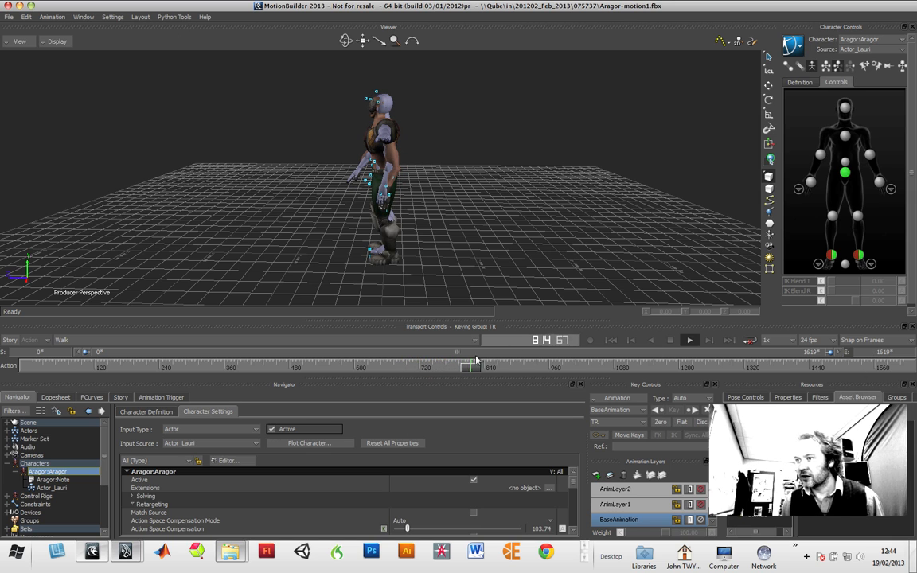
pyautogui.click(670, 340)
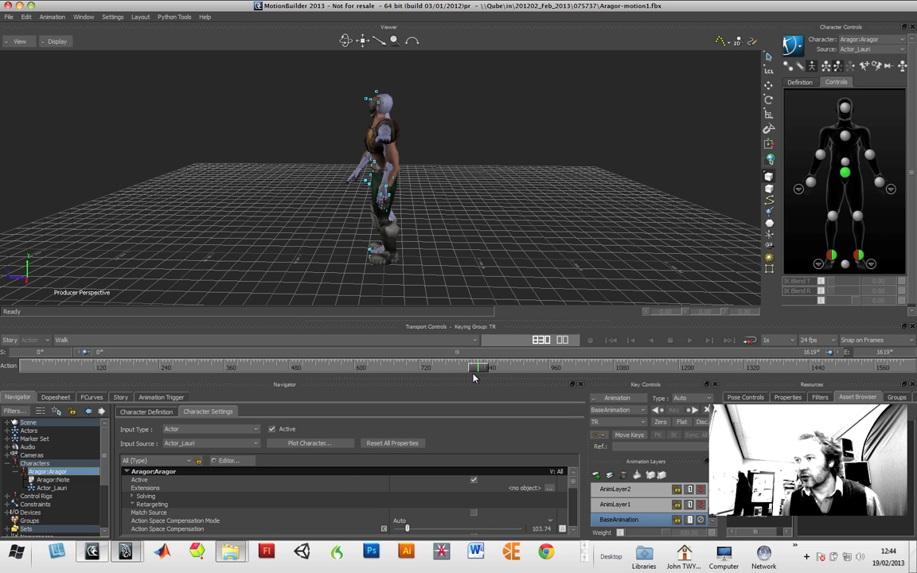
# Step: Find the first frame of a walk cycle in the Walk take and set the start frame to 239
pyautogui.moveTo(478, 369); pyautogui.dragTo(149, 400)
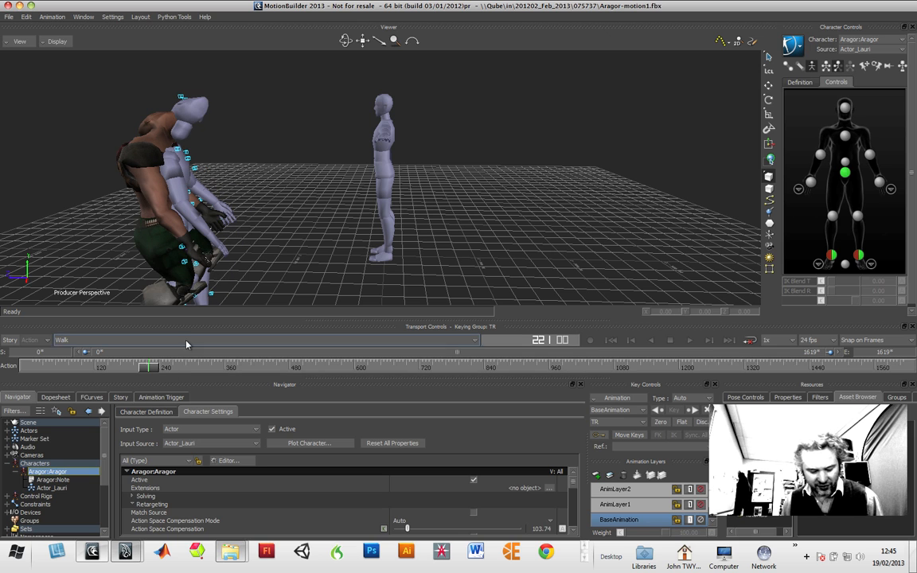
pyautogui.keyDown('ctrl'); pyautogui.keyDown('shift'); pyautogui.moveTo(259, 279); pyautogui.dragTo(224, 284); pyautogui.keyUp('shift'); pyautogui.keyUp('ctrl')
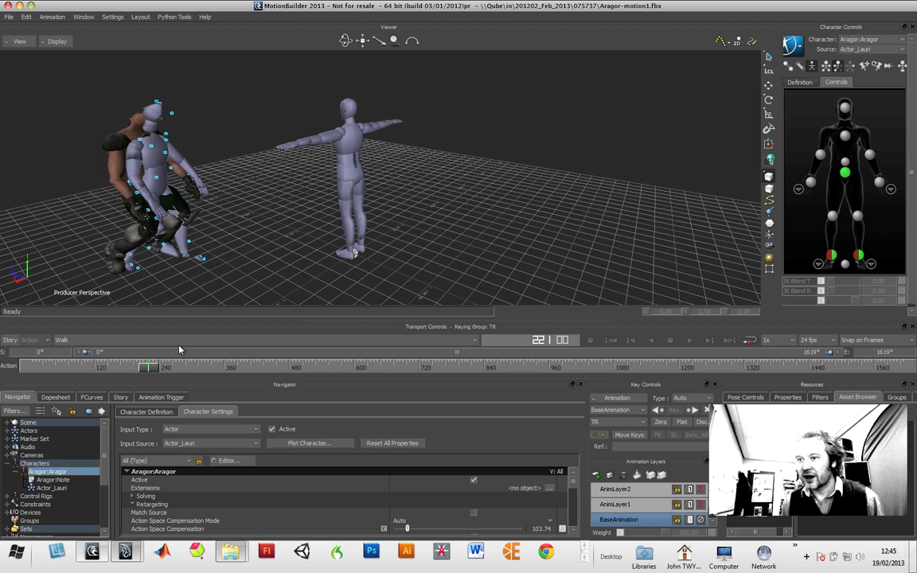
pyautogui.moveTo(149, 368); pyautogui.dragTo(160, 369)
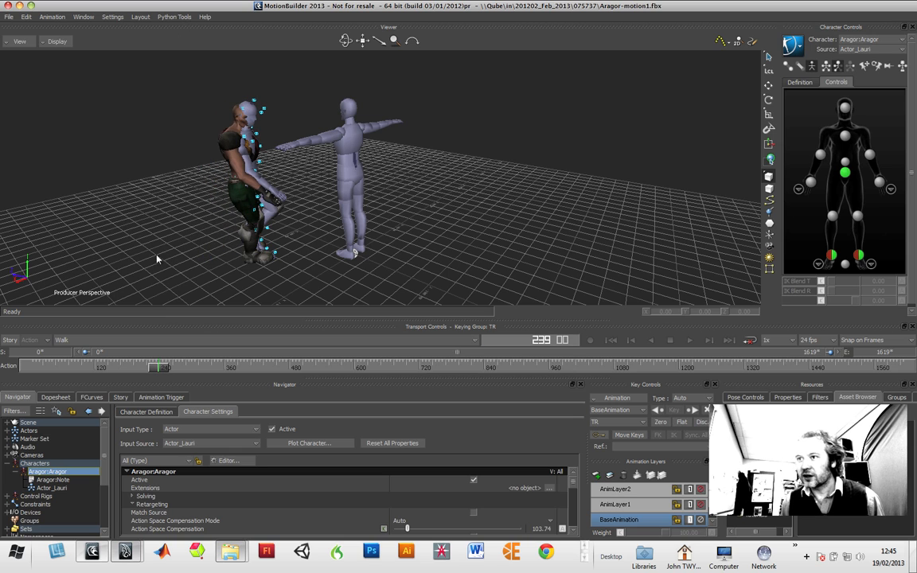
pyautogui.keyDown('ctrl'); pyautogui.keyDown('shift'); pyautogui.moveTo(140, 228); pyautogui.dragTo(241, 238); pyautogui.keyUp('shift'); pyautogui.keyUp('ctrl')
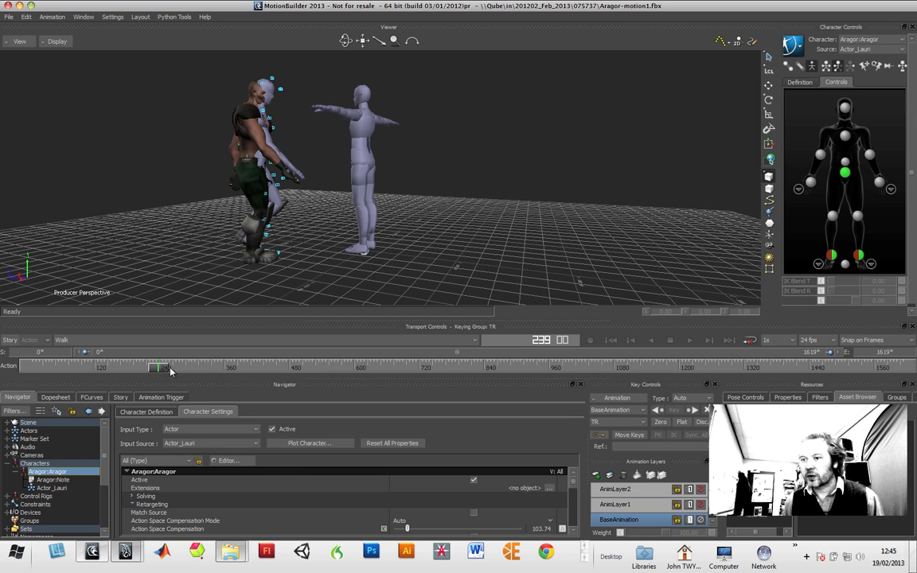
pyautogui.click(50, 351)
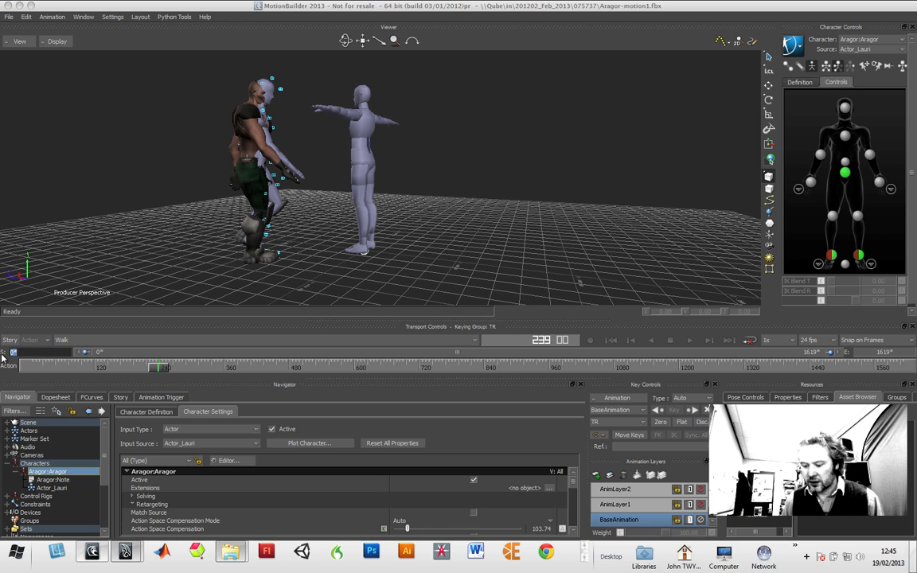
pyautogui.write('239')
pyautogui.press('Return')
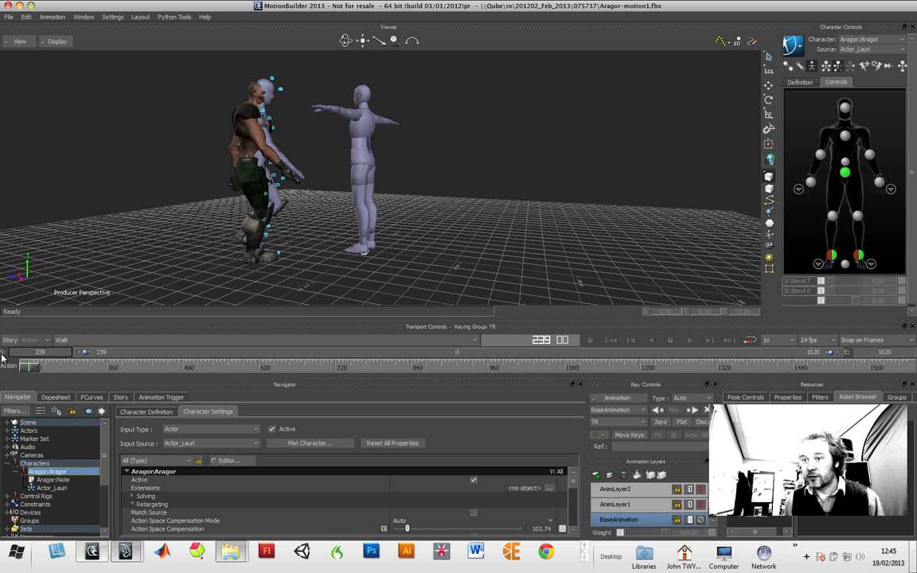
# Step: Find the frame that completes the walk cycle, set the end frame to 269, and check the cycle in looped playback
pyautogui.moveTo(31, 367); pyautogui.dragTo(48, 381)
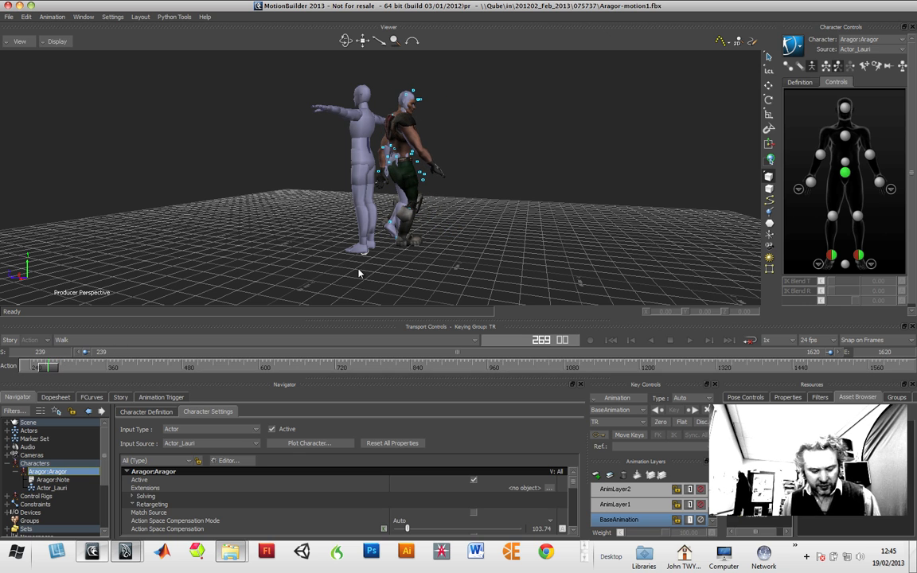
pyautogui.keyDown('ctrl'); pyautogui.keyDown('shift'); pyautogui.moveTo(426, 278); pyautogui.dragTo(392, 264); pyautogui.keyUp('shift'); pyautogui.keyUp('ctrl')
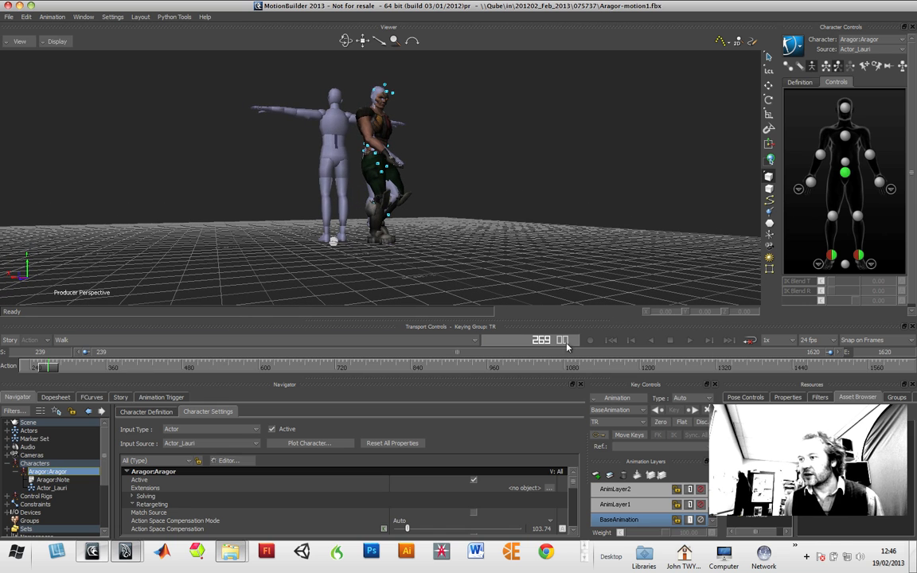
pyautogui.doubleClick(900, 352)
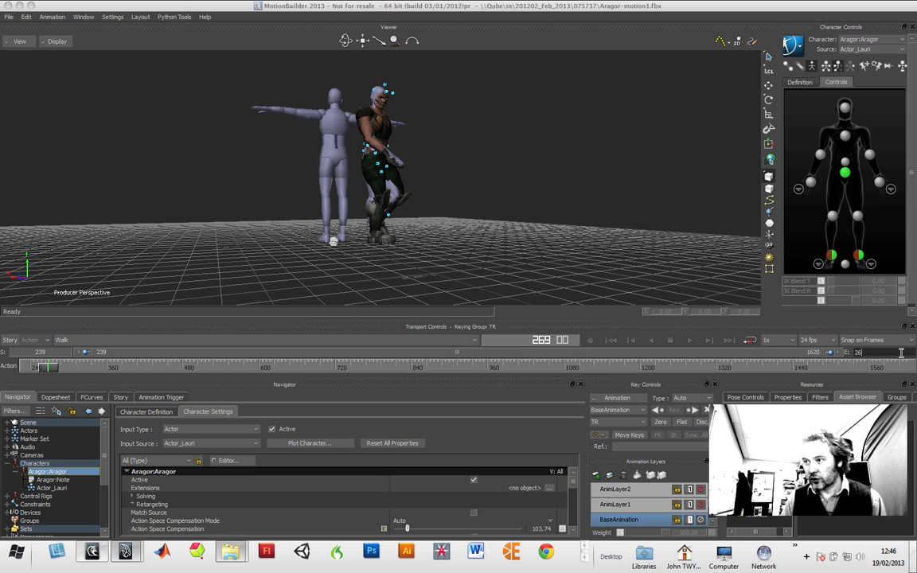
pyautogui.write('269')
pyautogui.press('Return')
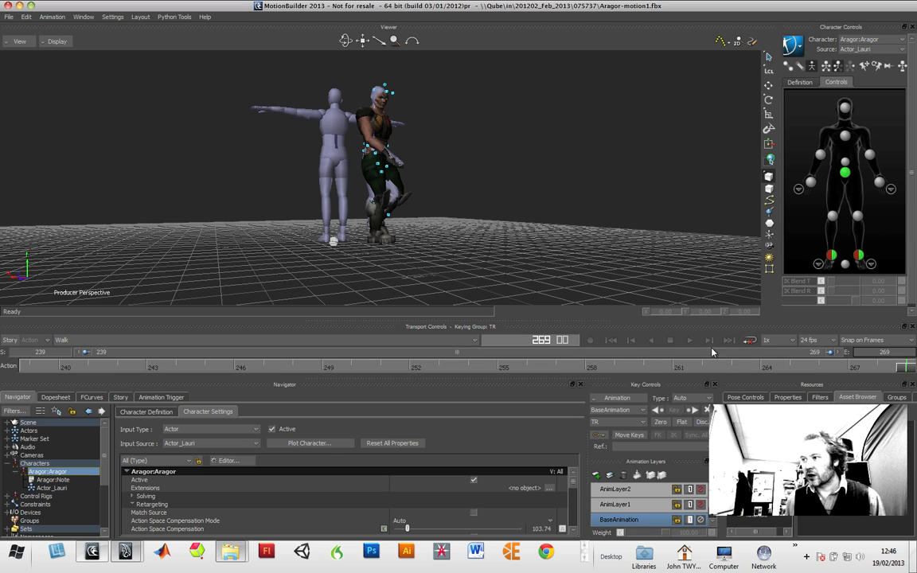
pyautogui.click(689, 340)
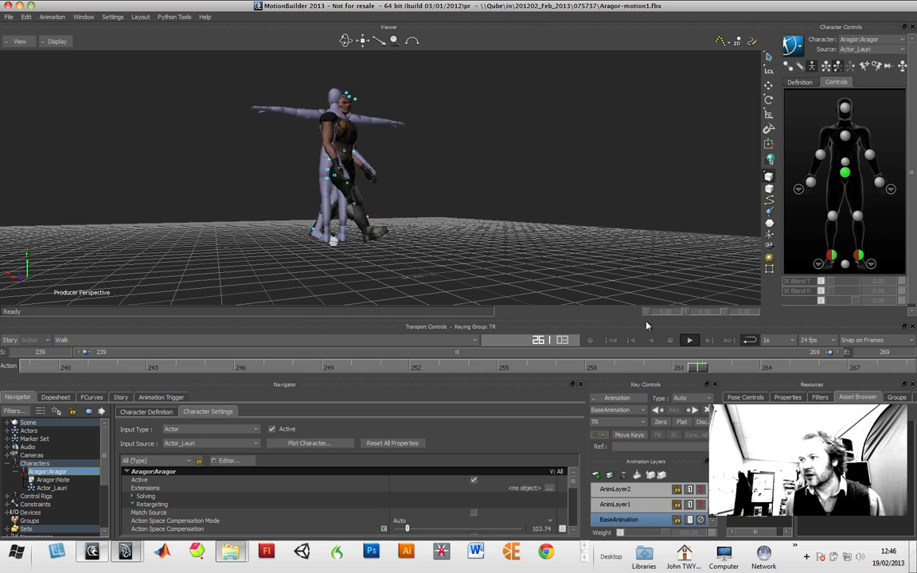
pyautogui.click(670, 340)
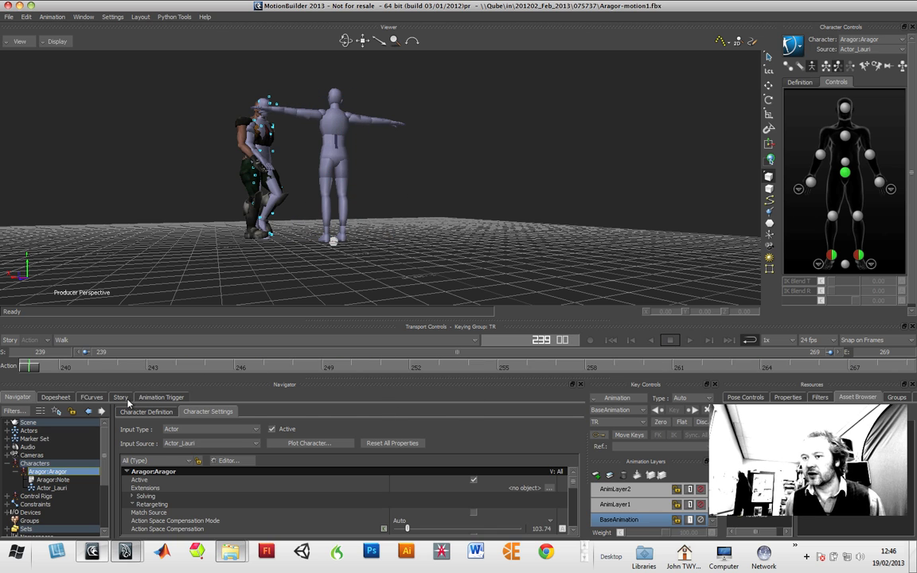
# Step: Plot the Aragor character's actor-driven animation to its skeleton on frame, for the current take only
pyautogui.click(296, 443)
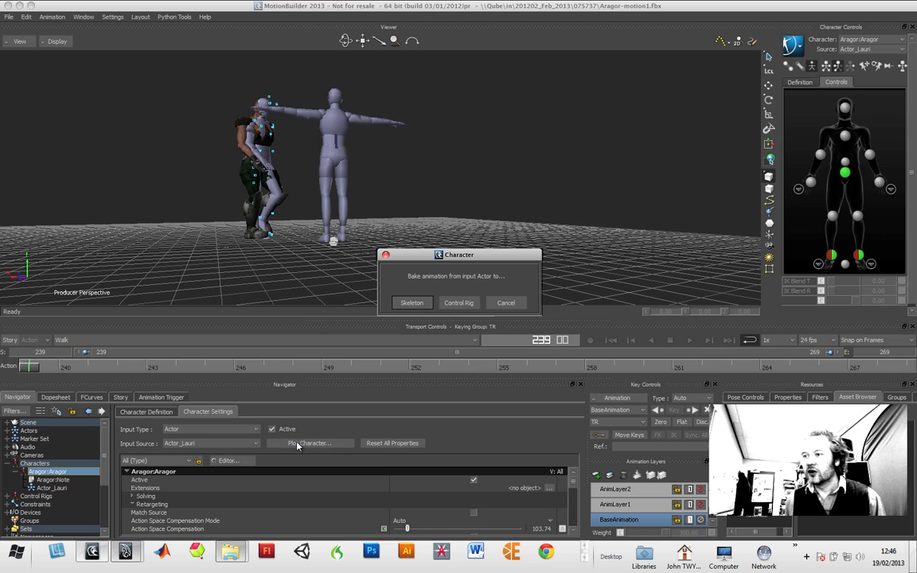
pyautogui.click(411, 303)
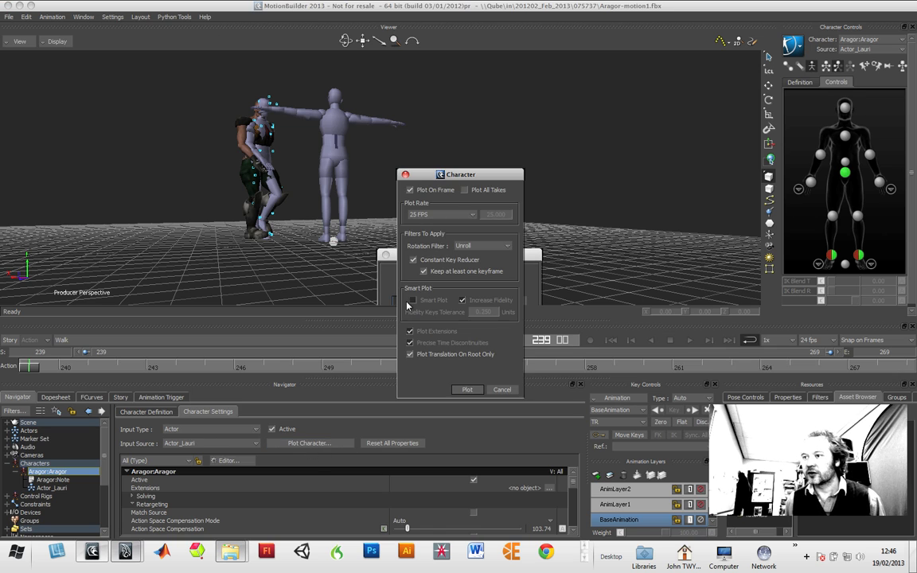
pyautogui.click(461, 392)
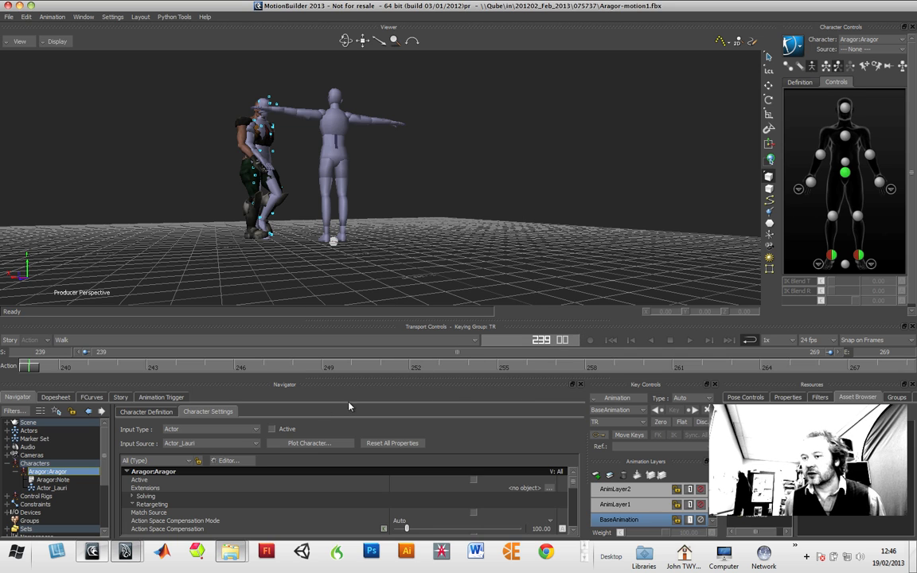
# Step: Delete all Exercising clips from Aragor's character track in the Story and scrub to frame 687
pyautogui.click(120, 397)
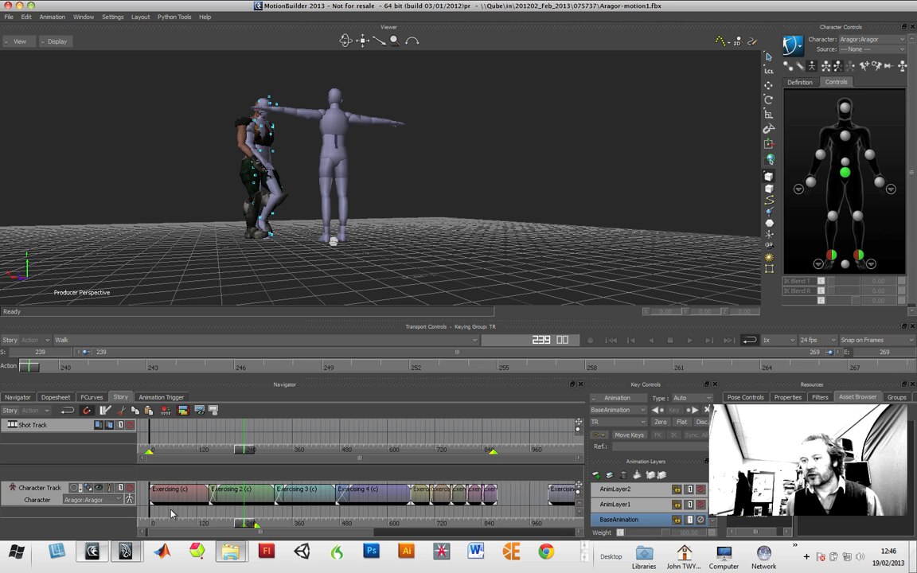
pyautogui.moveTo(183, 507); pyautogui.dragTo(561, 495)
pyautogui.press('Delete')
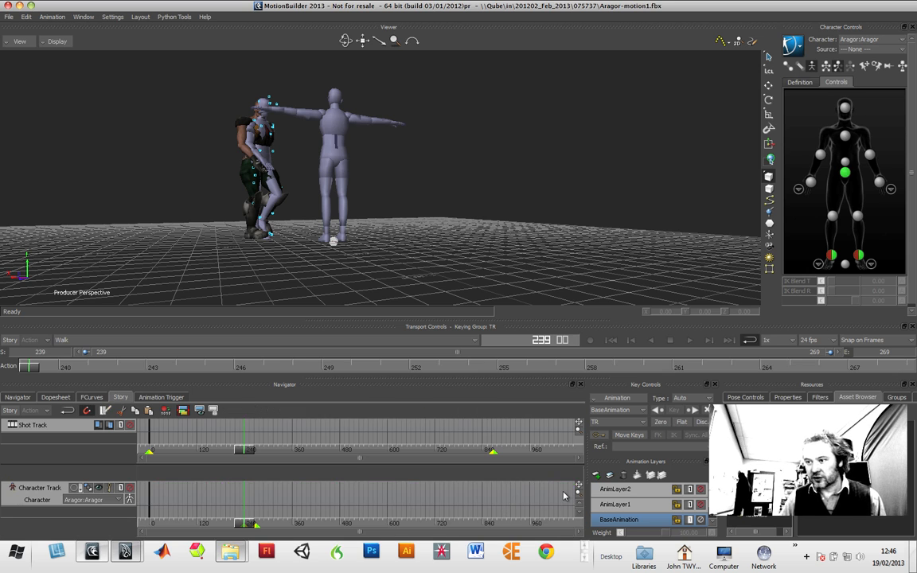
pyautogui.moveTo(247, 525); pyautogui.dragTo(421, 525)
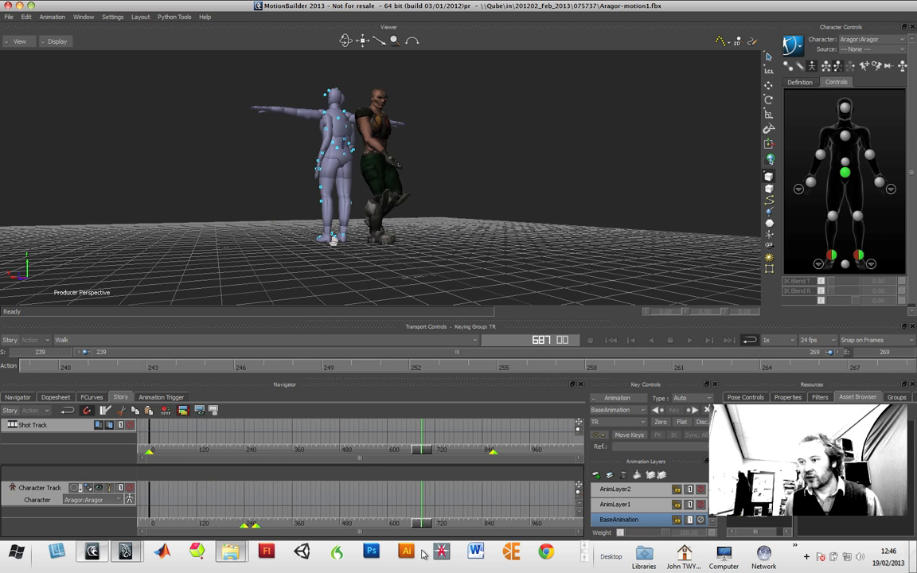
# Step: Insert the current Walk take as a clip on Aragor's character track and move it to start at frame 1
pyautogui.rightClick(173, 497)
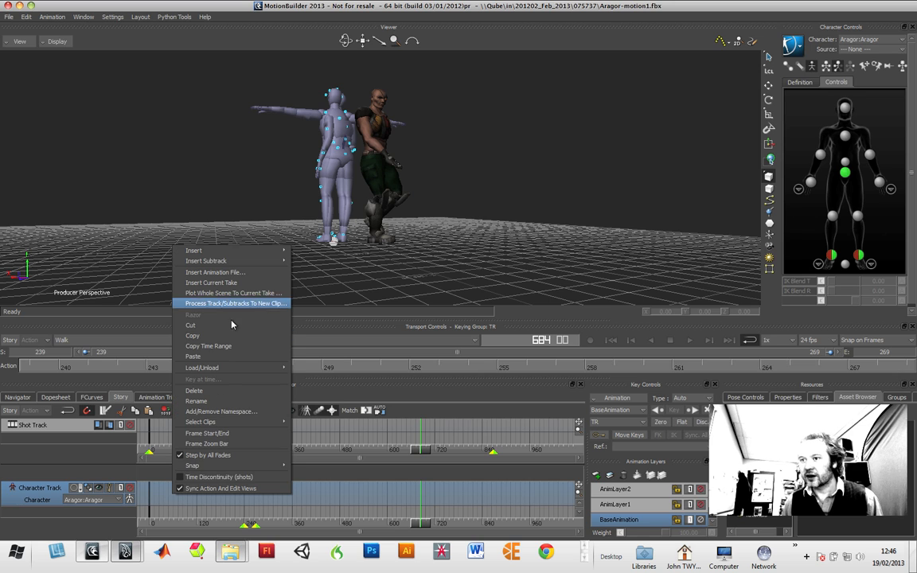
pyautogui.click(235, 285)
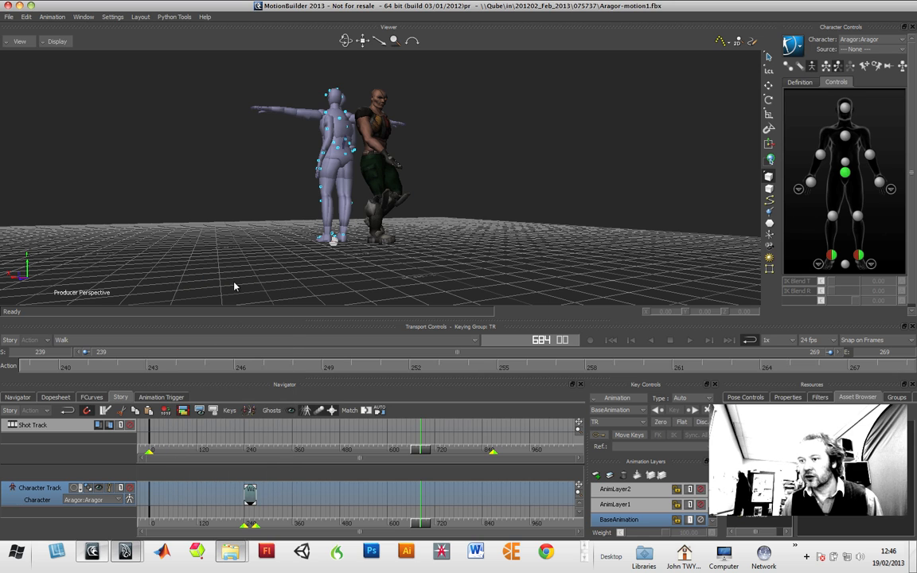
pyautogui.moveTo(252, 499); pyautogui.dragTo(156, 510)
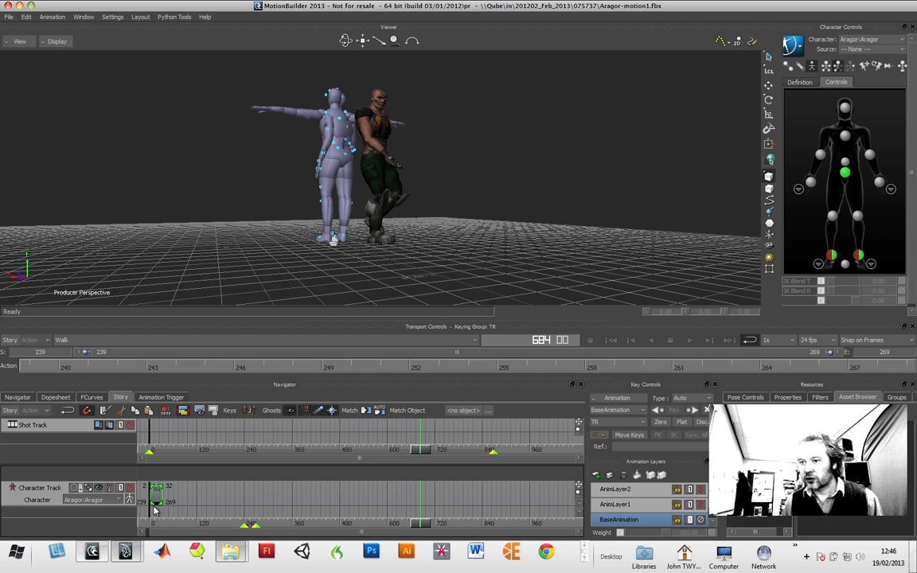
pyautogui.moveTo(156, 509); pyautogui.dragTo(155, 510)
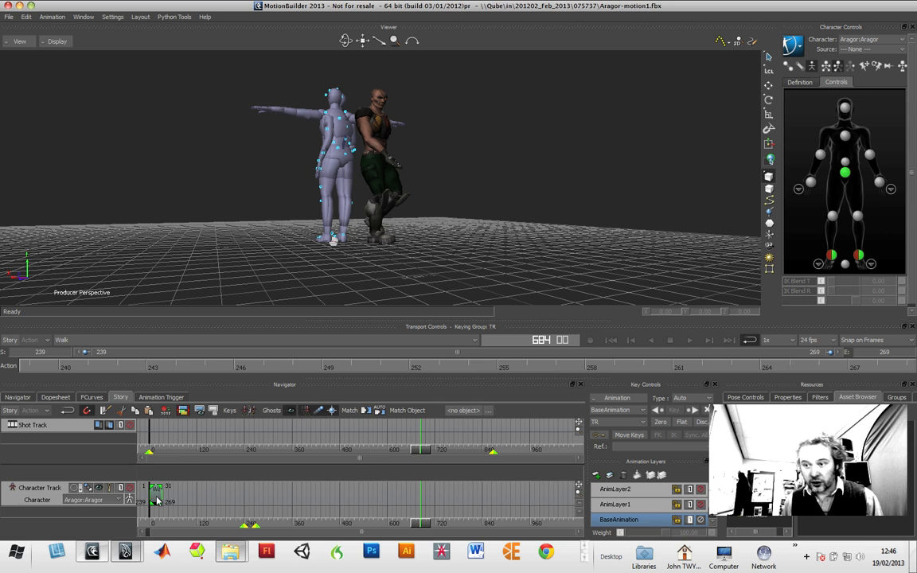
# Step: Copy the walk clip and paste it end to end from frame 31 until eight copies follow the original on the character track
pyautogui.moveTo(421, 526); pyautogui.dragTo(162, 546)
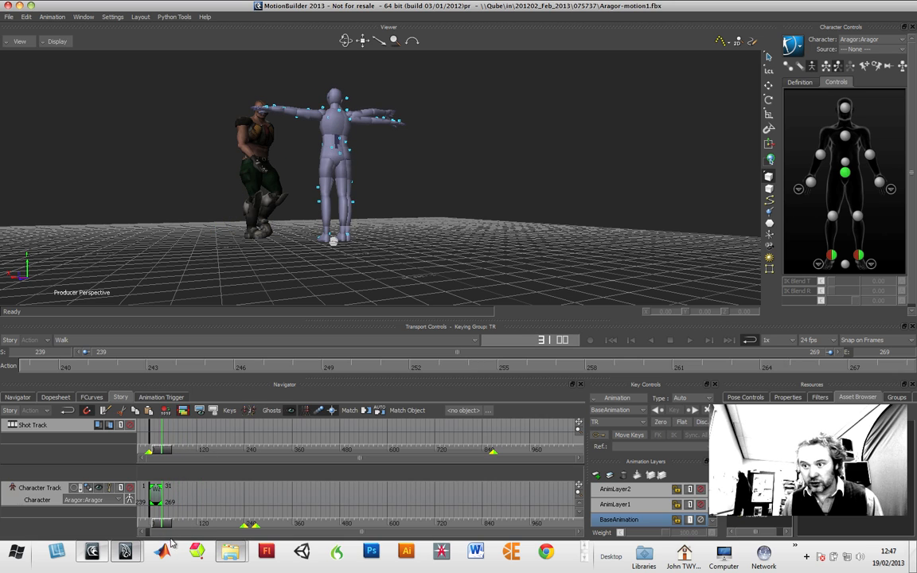
pyautogui.click(159, 497)
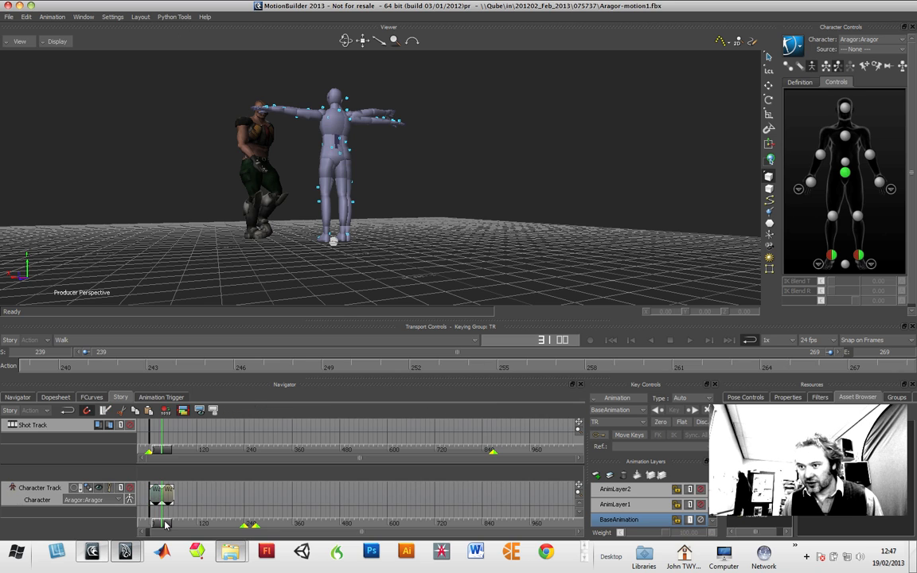
pyautogui.moveTo(165, 522)
pyautogui.mouseDown()
pyautogui.moveTo(197, 497)
pyautogui.moveTo(151, 500)
pyautogui.moveTo(177, 526)
pyautogui.moveTo(256, 525)
pyautogui.moveTo(142, 530)
pyautogui.moveTo(171, 529)
pyautogui.mouseUp()
pyautogui.hotkey('ctrl', 'v')
pyautogui.hotkey('ctrl', 'v')
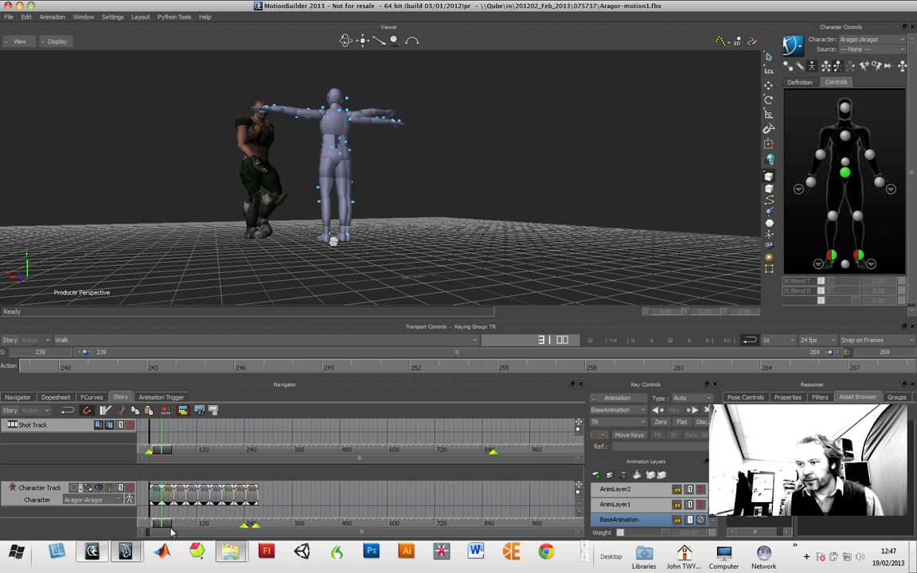
# Step: Extend the playback range to start at frame 4 and play the repeated walk clips with Story mode enabled
pyautogui.click(245, 527)
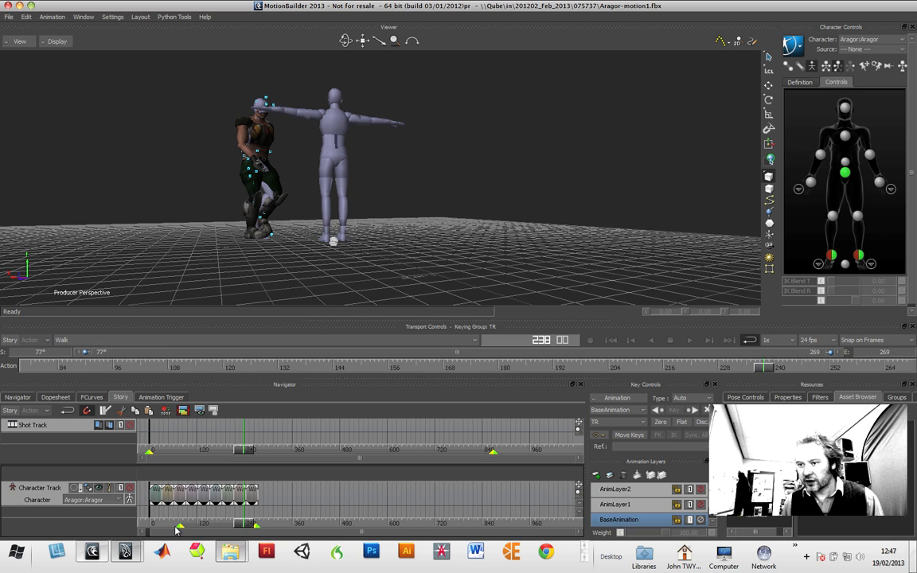
pyautogui.moveTo(157, 531); pyautogui.dragTo(147, 533)
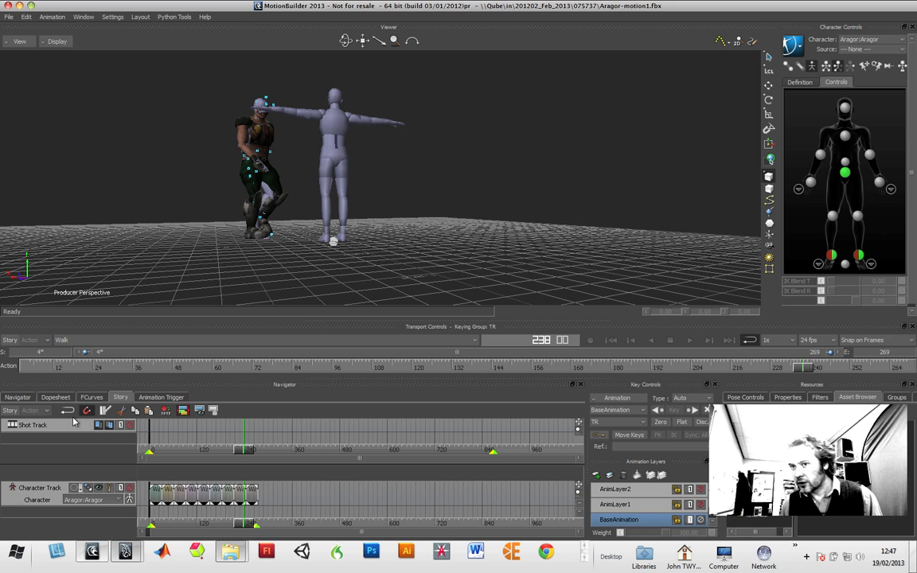
pyautogui.click(10, 339)
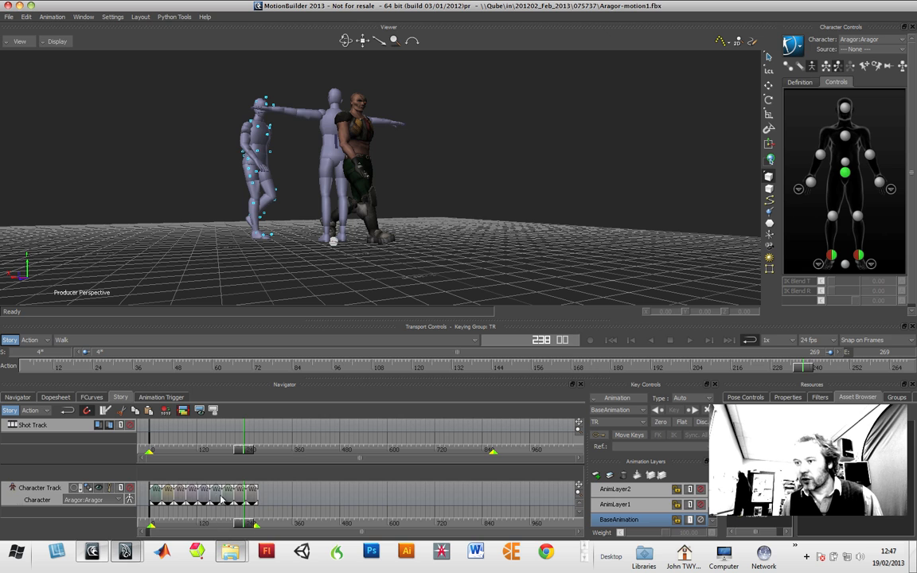
pyautogui.click(690, 341)
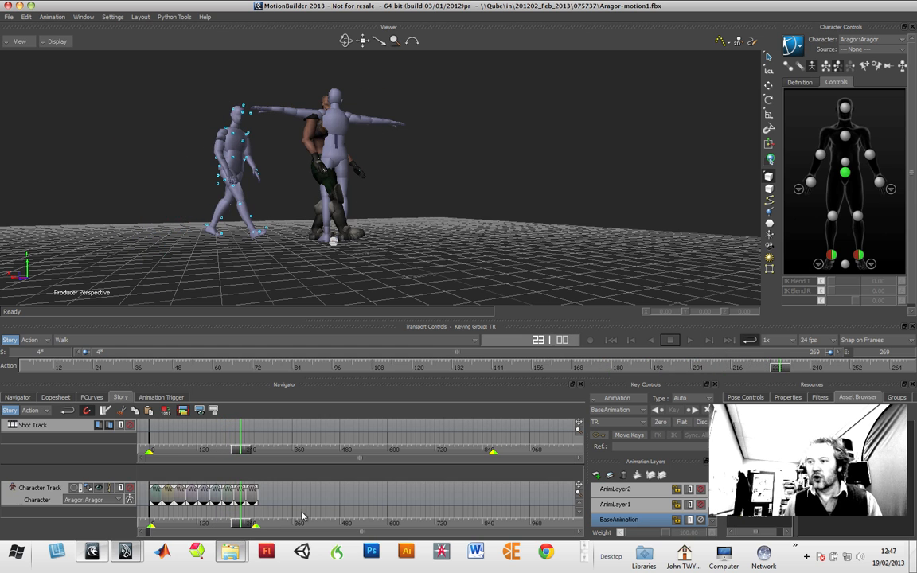
# Step: Match all walk clips on Aragor:Hips to the previous clip at the start of the selected clip, using Gravity XZ translation and rotation
pyautogui.moveTo(281, 496); pyautogui.dragTo(164, 502)
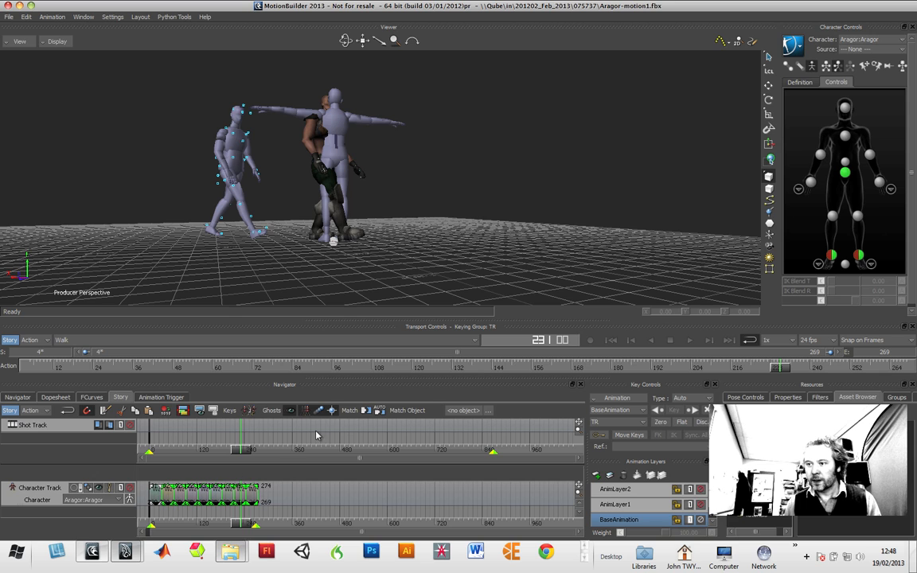
pyautogui.click(365, 411)
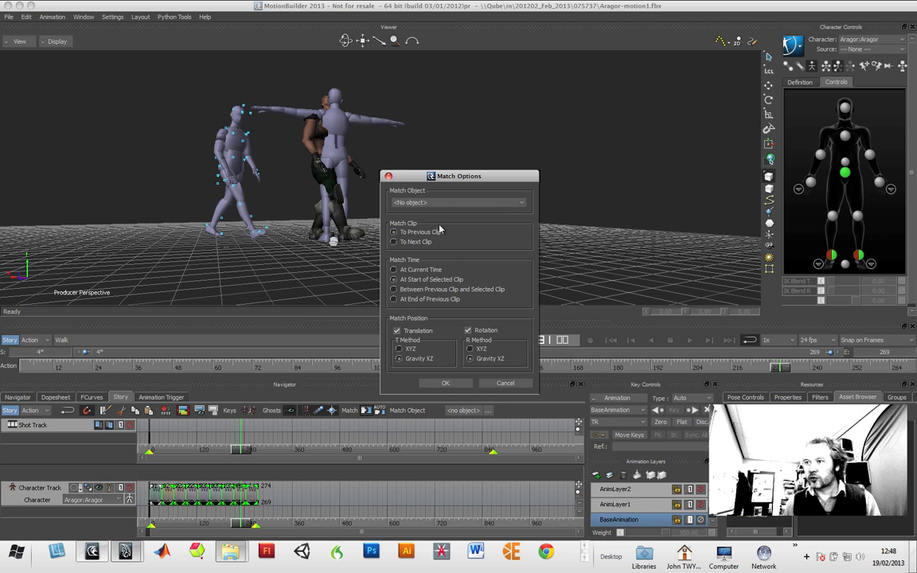
pyautogui.click(448, 203)
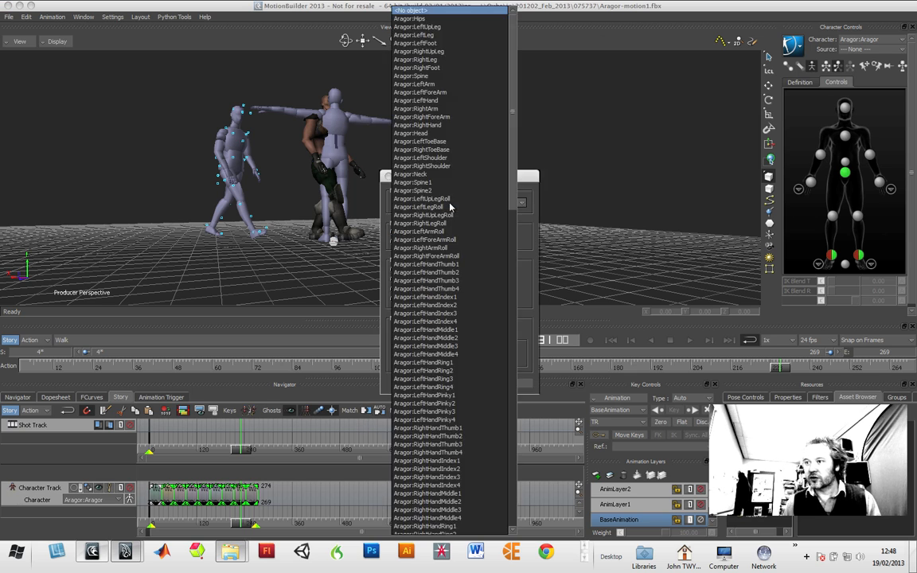
pyautogui.click(421, 21)
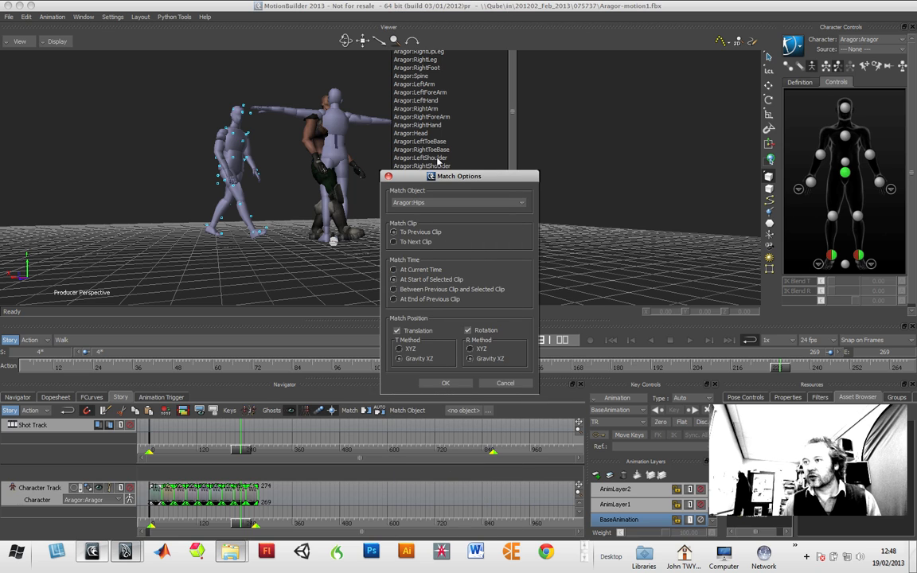
pyautogui.moveTo(450, 178); pyautogui.dragTo(519, 179)
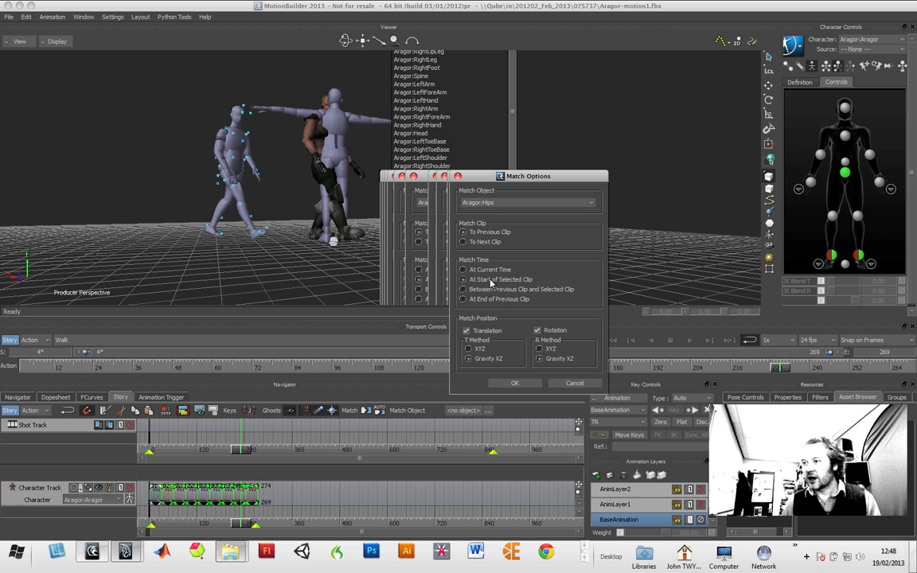
pyautogui.click(514, 383)
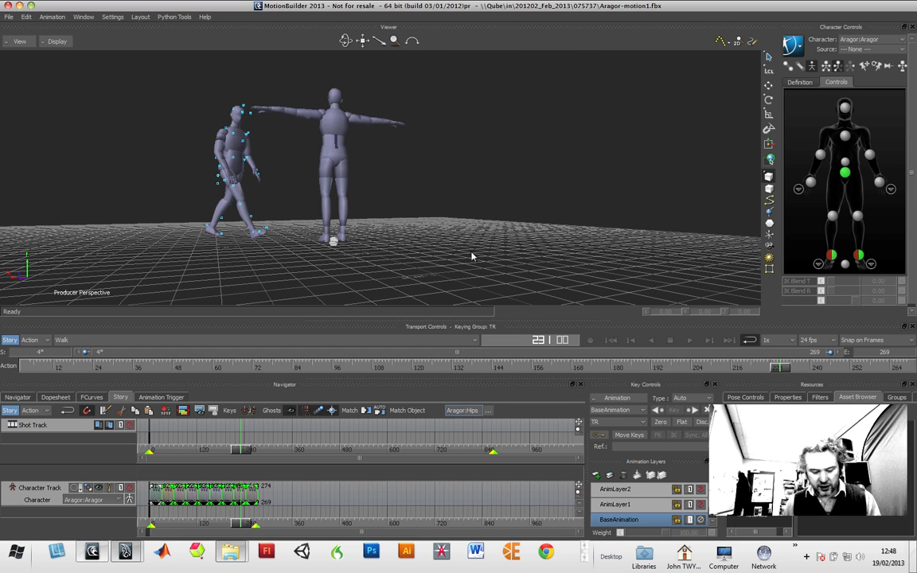
# Step: Play back the matched walk clips from the start of the range and check Aragor's continuous walk from different views
pyautogui.keyDown('ctrl'); pyautogui.moveTo(494, 266); pyautogui.dragTo(276, 164); pyautogui.keyUp('ctrl')
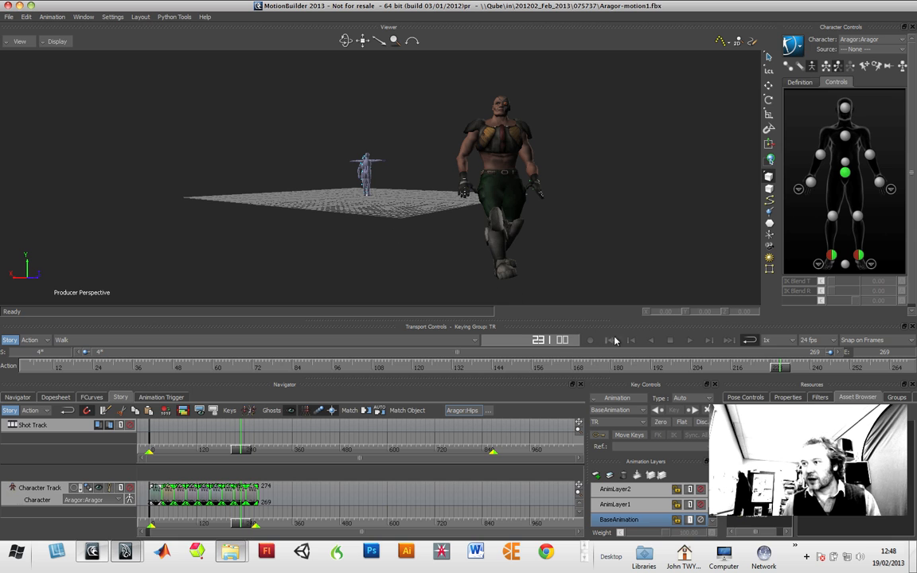
pyautogui.click(689, 341)
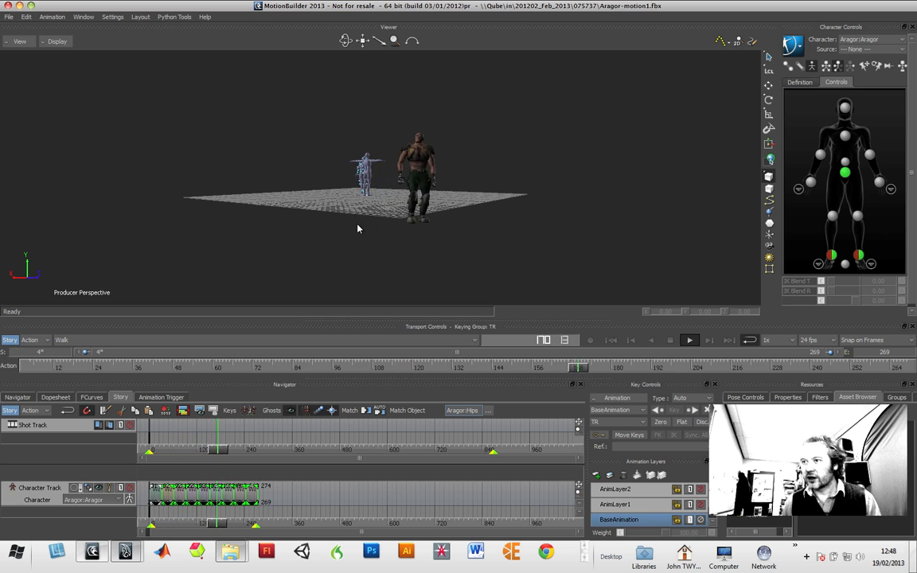
pyautogui.click(670, 339)
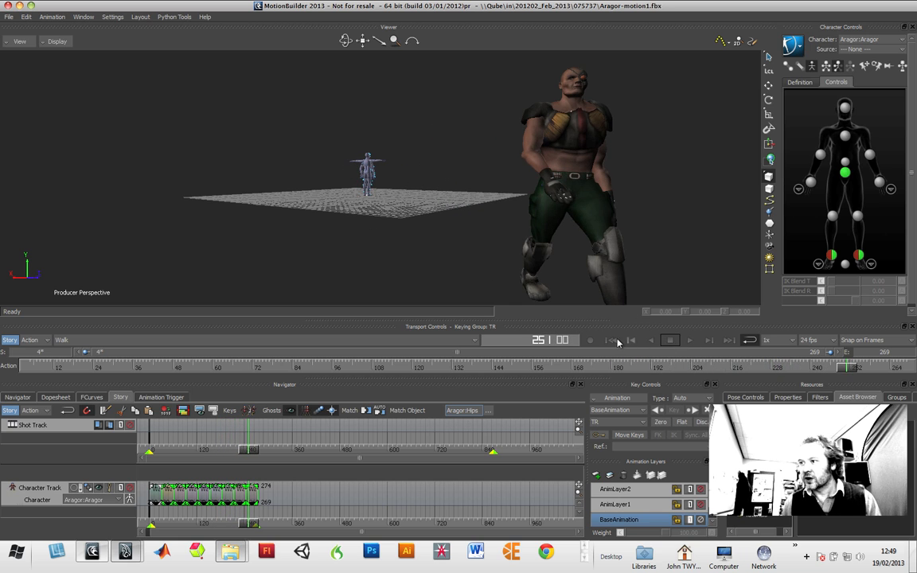
pyautogui.click(610, 340)
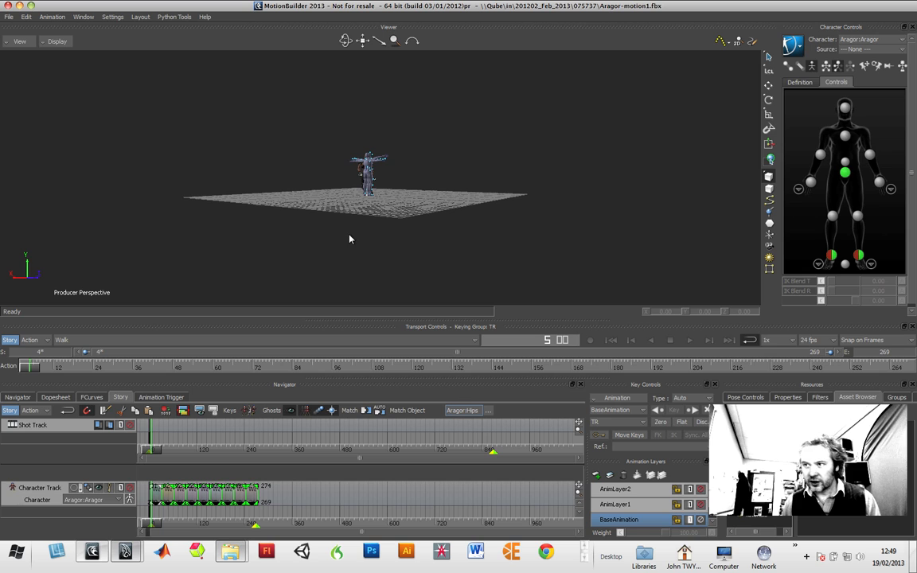
pyautogui.keyDown('ctrl'); pyautogui.keyDown('shift'); pyautogui.moveTo(362, 240); pyautogui.dragTo(522, 293); pyautogui.keyUp('shift'); pyautogui.keyUp('ctrl')
pyautogui.click(688, 341)
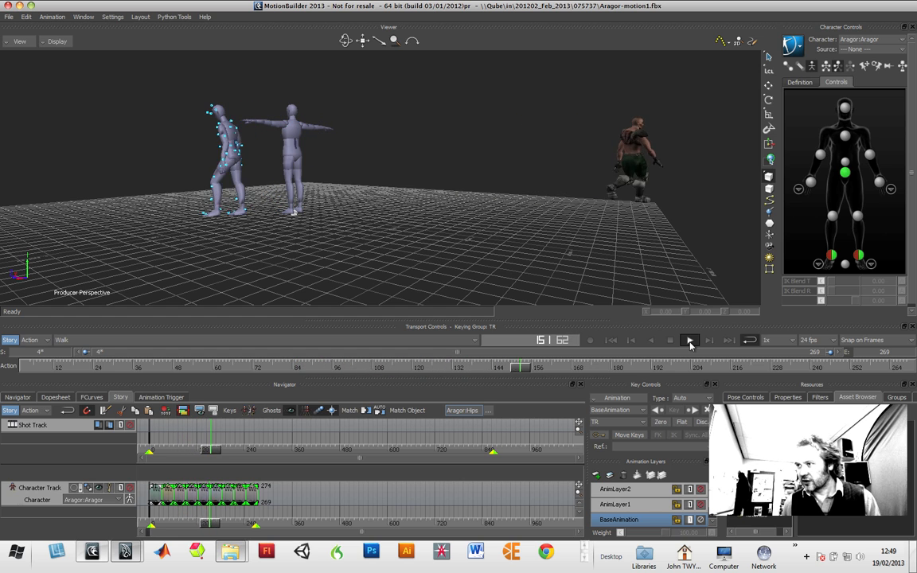
pyautogui.click(672, 339)
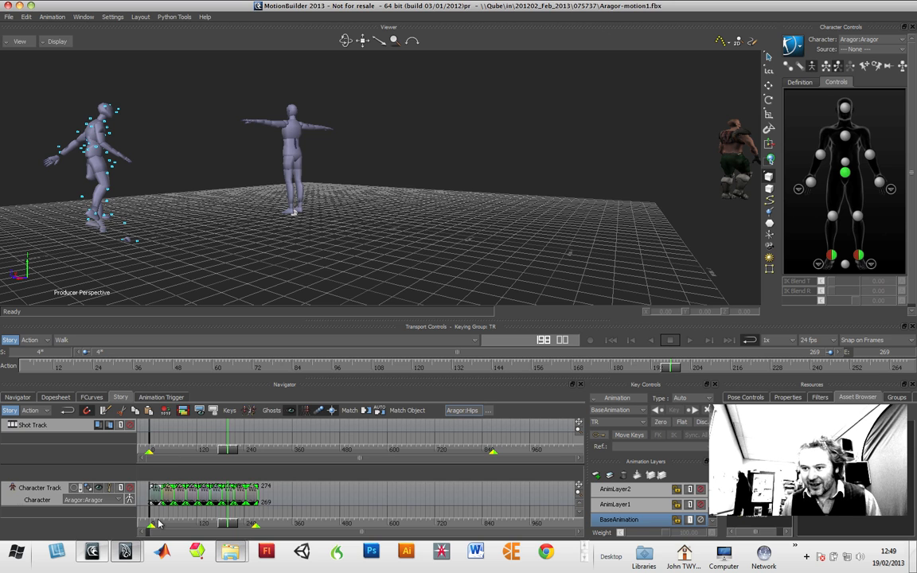
# Step: Extend the ends of the Walk, Walk 1 and Walk 2 clips to overlap the clips after them, and play back the blends
pyautogui.moveTo(208, 525); pyautogui.dragTo(169, 526)
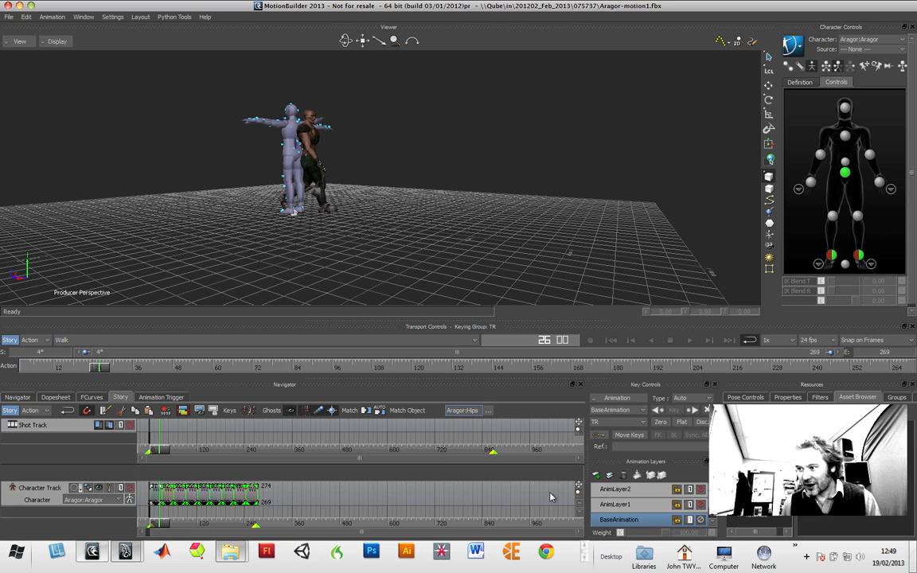
pyautogui.moveTo(579, 492); pyautogui.dragTo(119, 541)
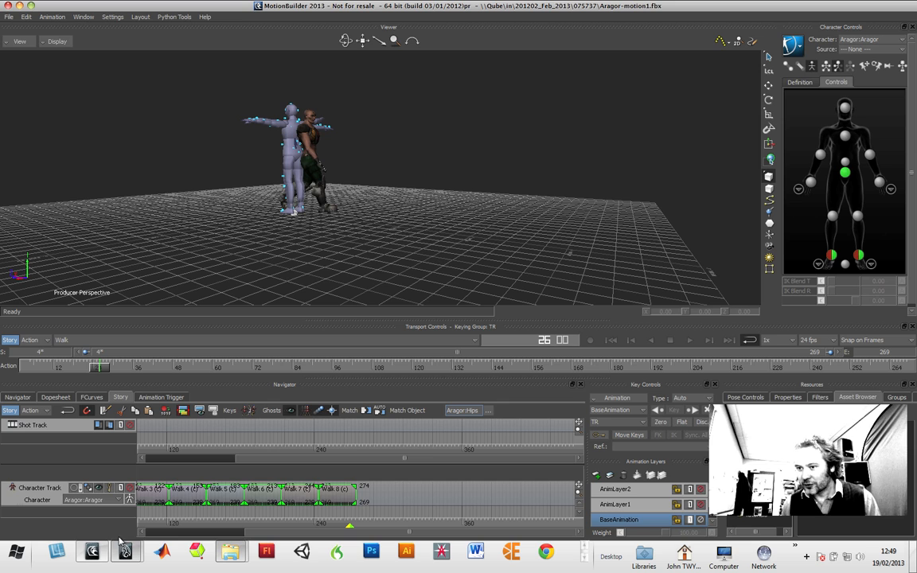
pyautogui.moveTo(285, 536); pyautogui.dragTo(180, 535)
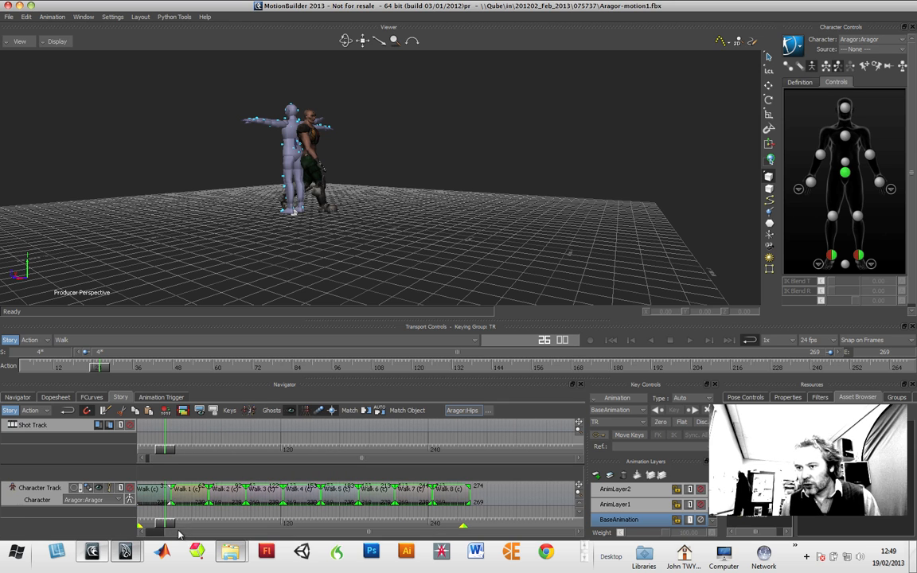
pyautogui.click(169, 494)
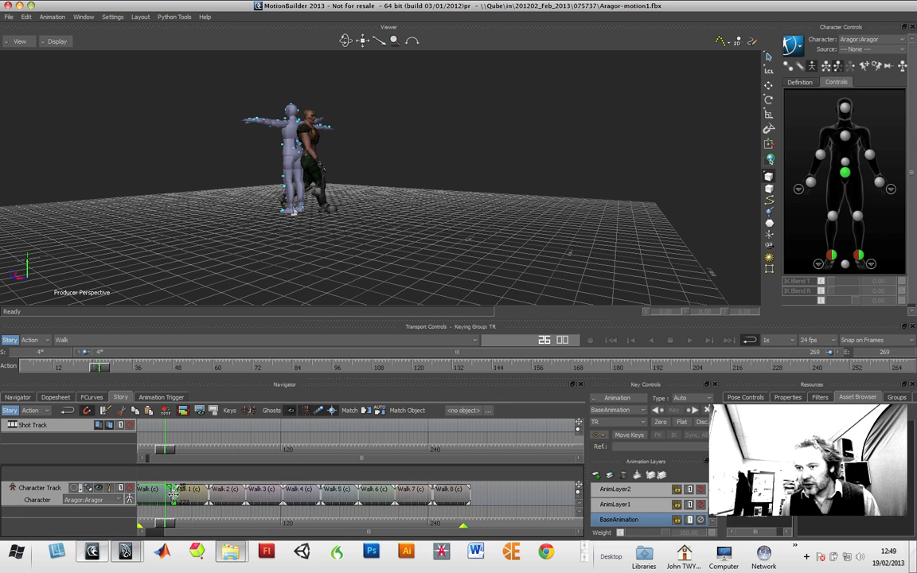
pyautogui.moveTo(173, 495); pyautogui.dragTo(213, 494)
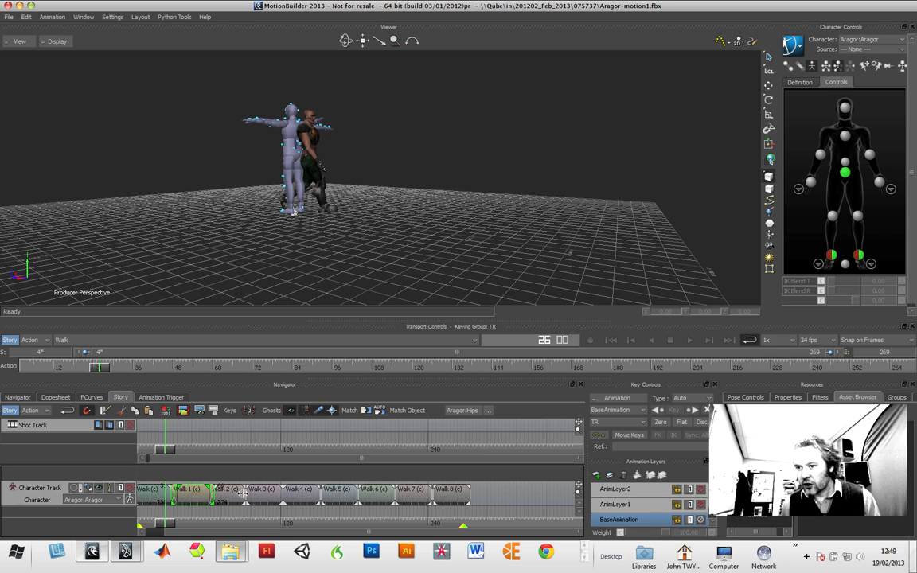
pyautogui.click(247, 494)
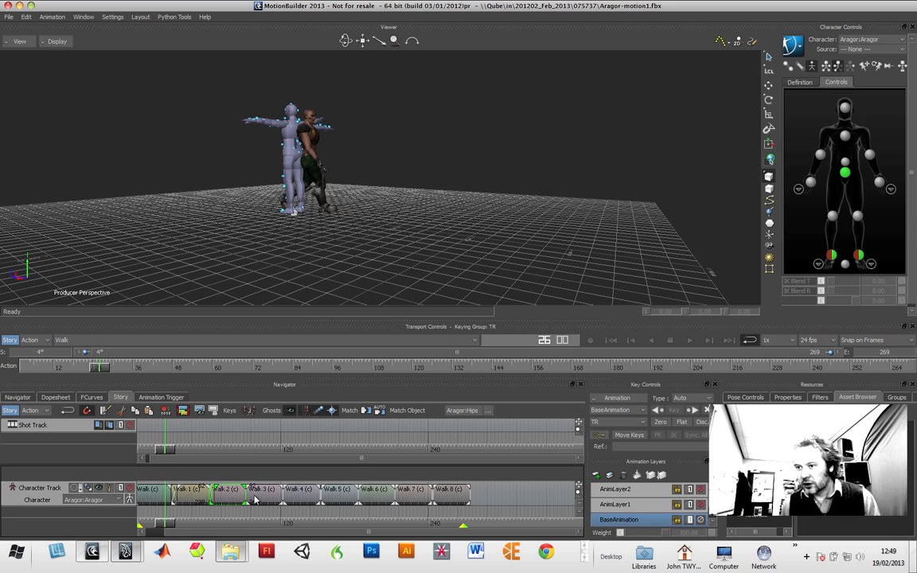
pyautogui.moveTo(243, 492); pyautogui.dragTo(250, 493)
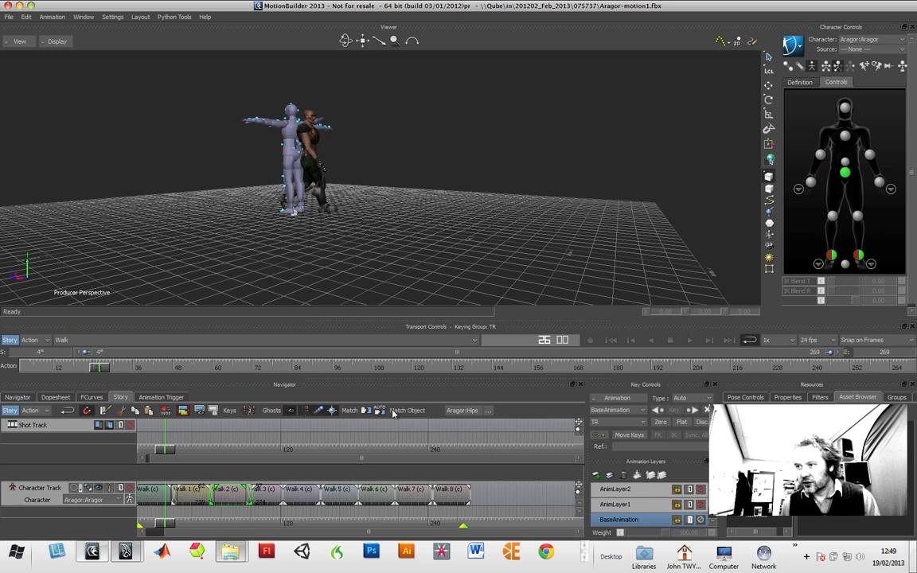
pyautogui.click(690, 341)
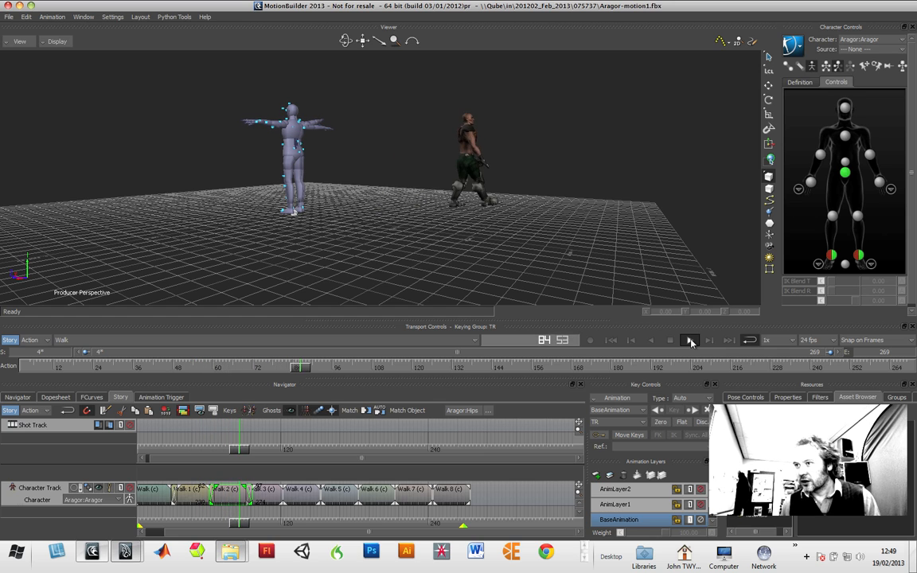
pyautogui.click(691, 342)
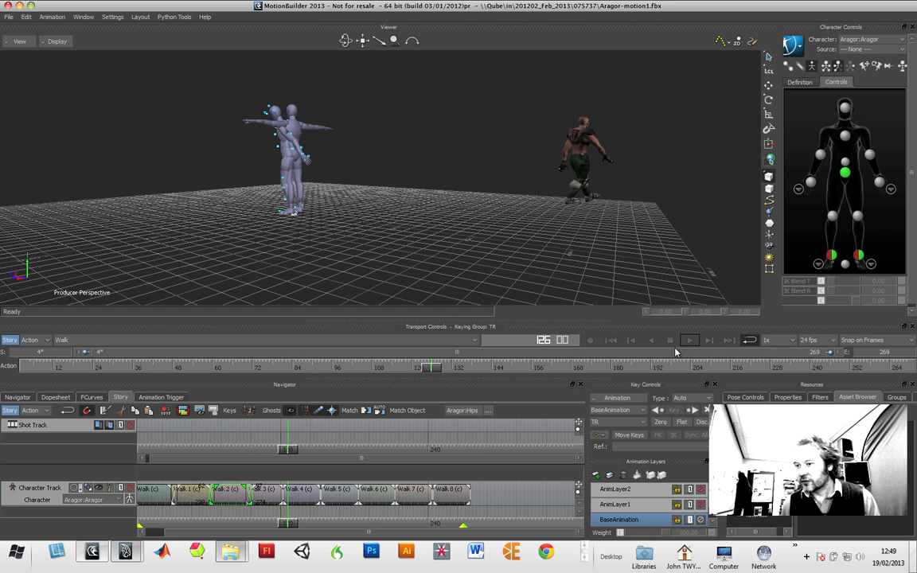
# Step: Overlap the ends of the remaining neighbouring clips from Walk 3 through Walk 8 to blend them, and scrub back through the track
pyautogui.click(285, 493)
pyautogui.moveTo(282, 498); pyautogui.dragTo(325, 491)
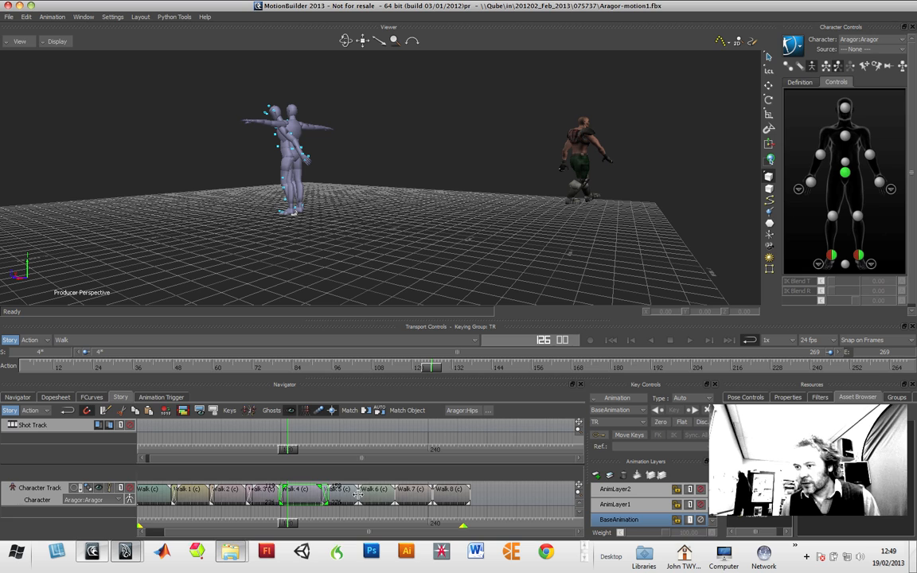
pyautogui.click(355, 499)
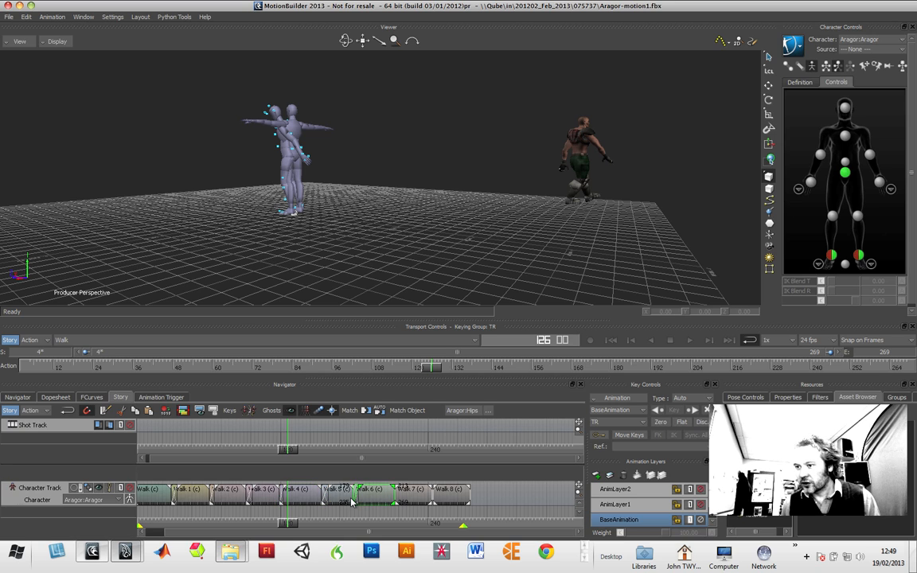
pyautogui.click(399, 495)
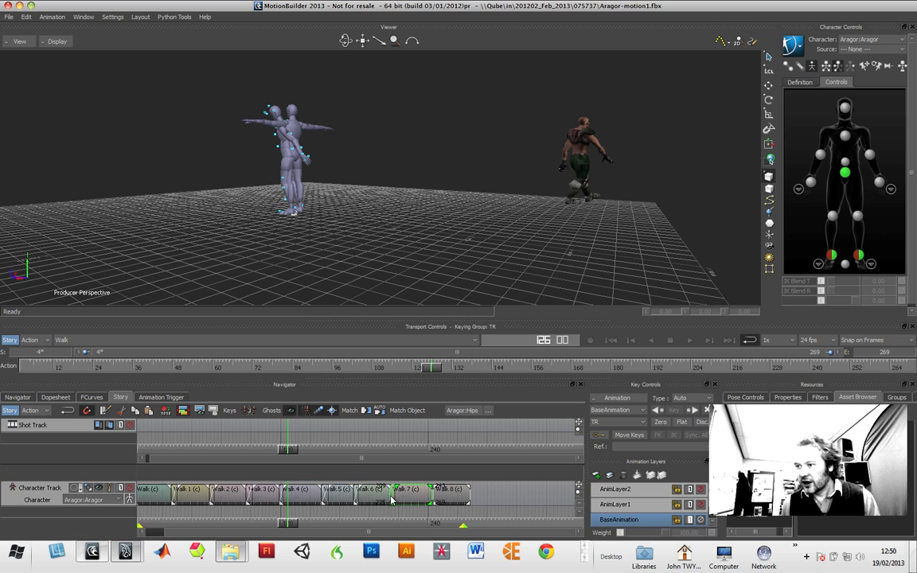
pyautogui.click(439, 492)
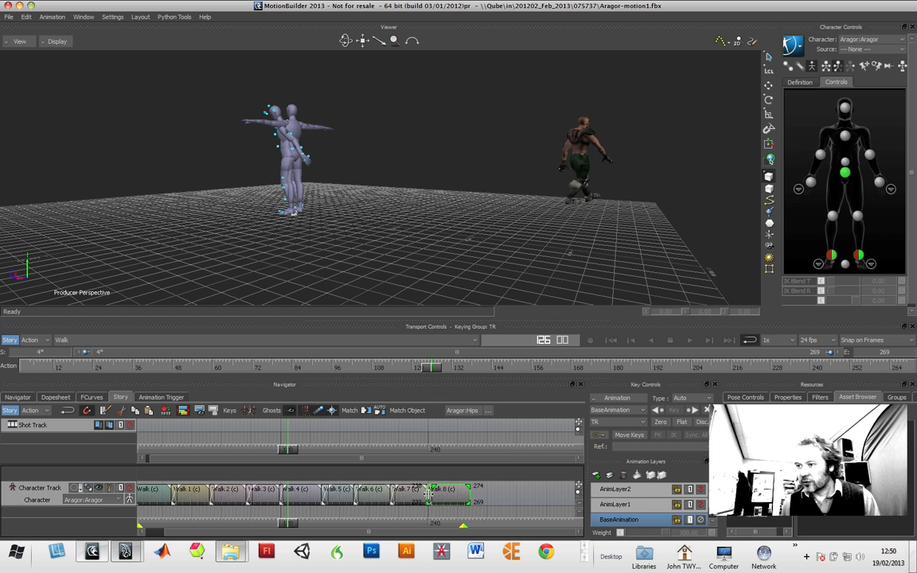
pyautogui.moveTo(292, 525); pyautogui.dragTo(242, 525)
# Step: Create a new take, Take 003, without copying the data from the Walk take
pyautogui.click(88, 342)
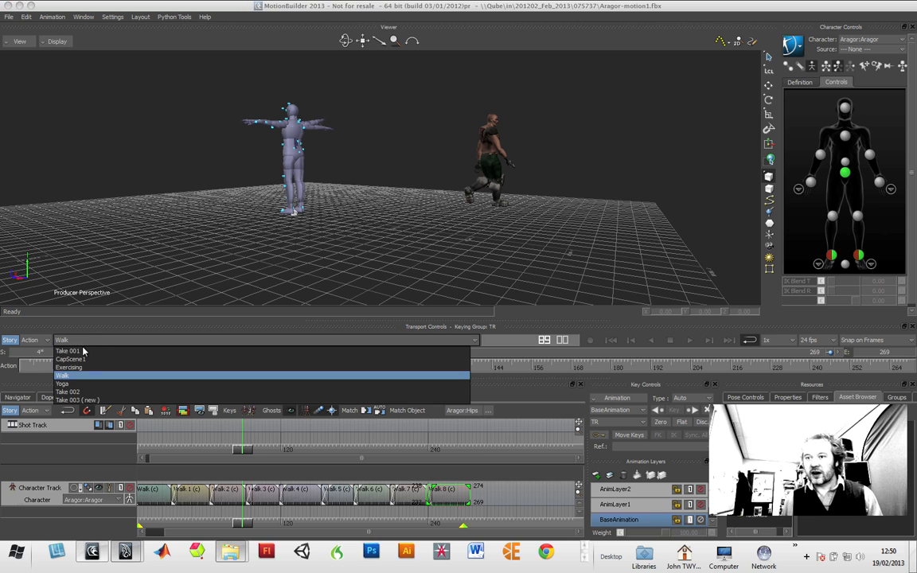
pyautogui.click(84, 401)
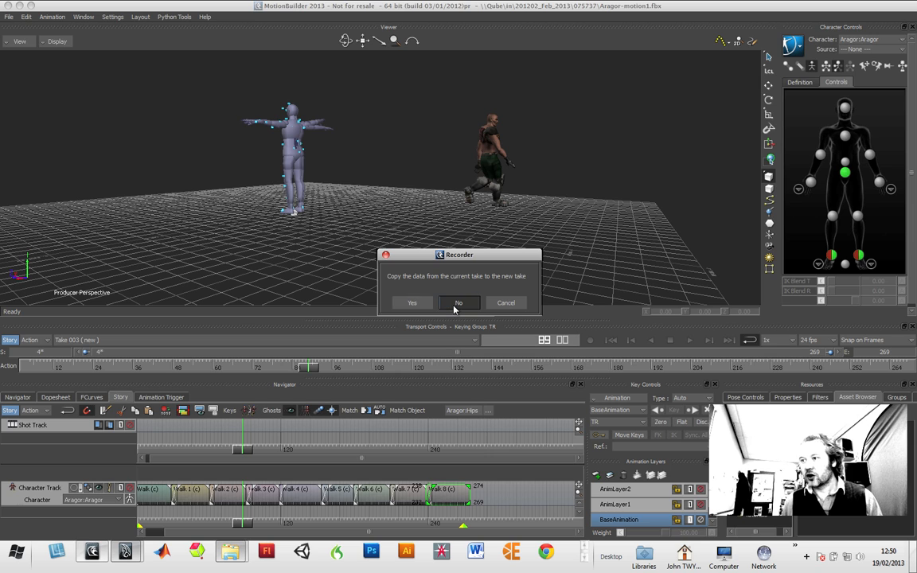
pyautogui.click(413, 303)
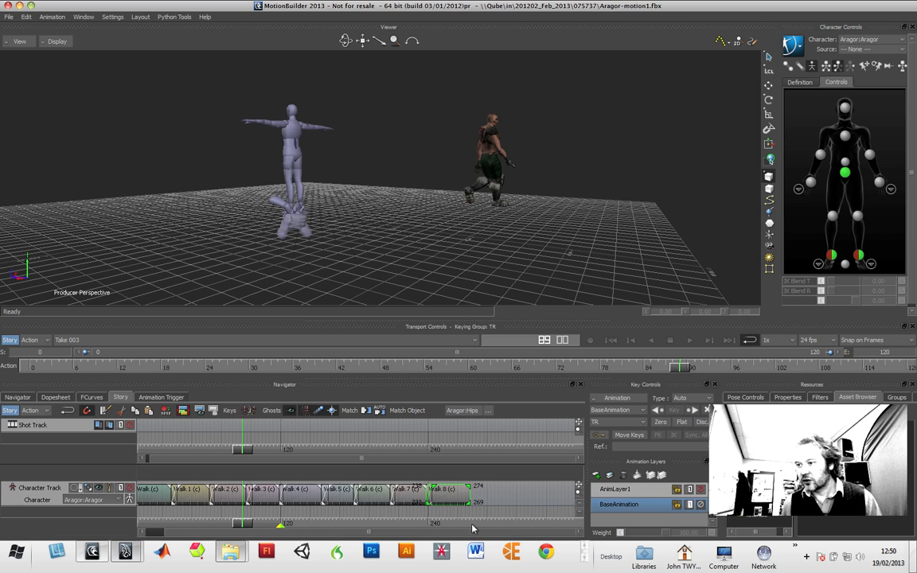
# Step: Extend the end of the new take's range to about frame 273 so it covers all the walk clips
pyautogui.click(890, 350)
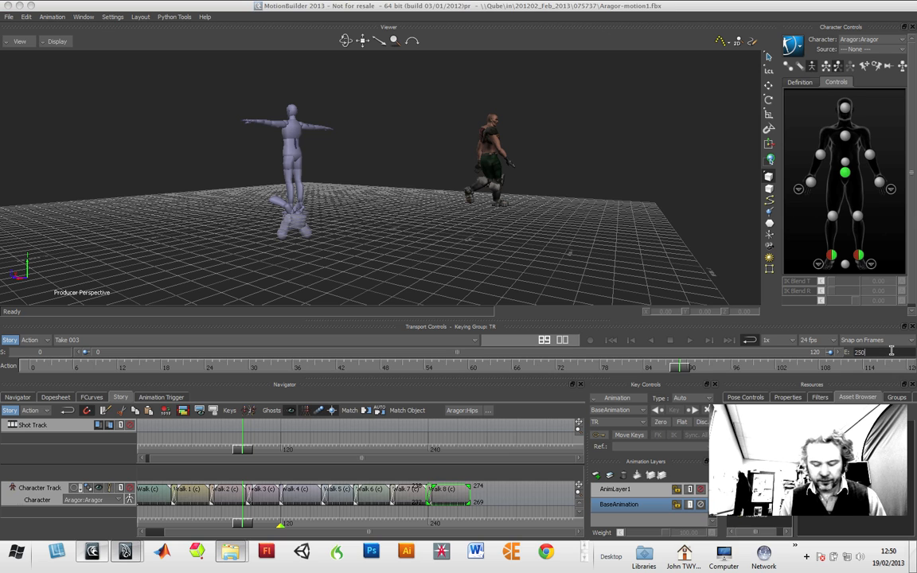
pyautogui.press('Return')
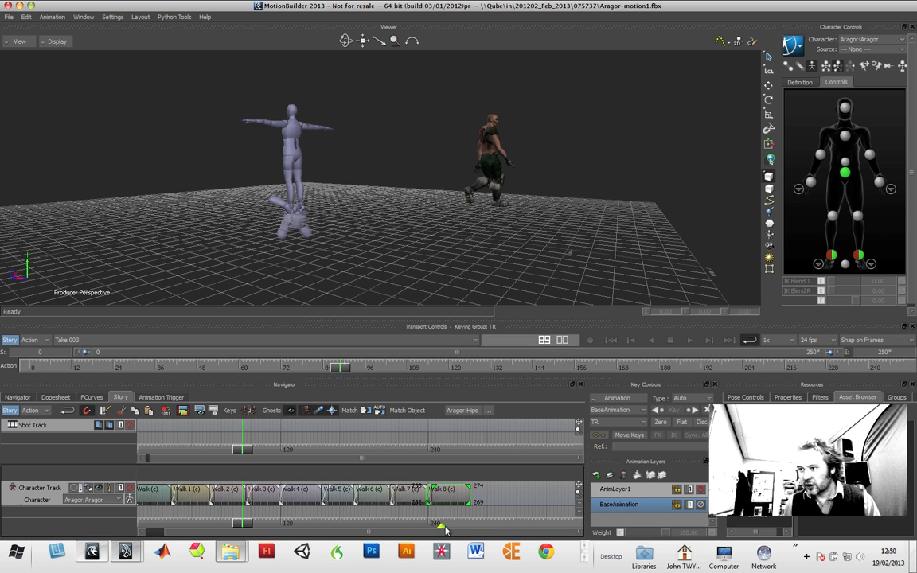
pyautogui.moveTo(442, 526); pyautogui.dragTo(473, 528)
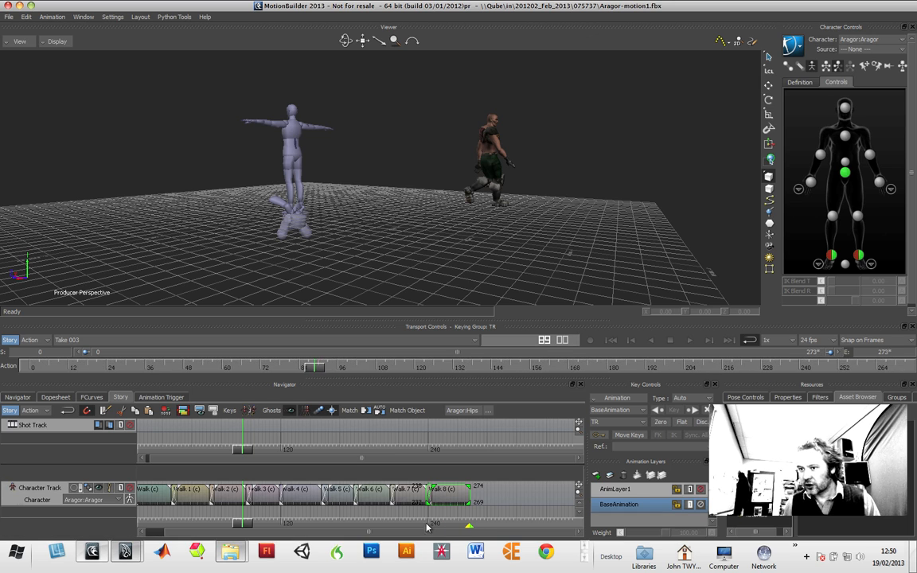
pyautogui.moveTo(197, 533); pyautogui.dragTo(166, 535)
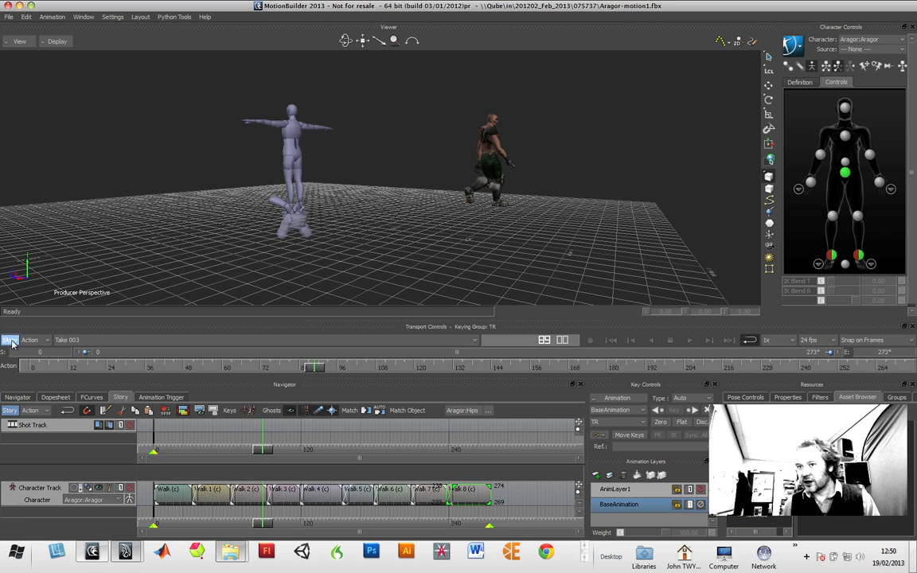
# Step: Plot the whole scene to the current take at 25 FPS with the Unroll rotation filter
pyautogui.rightClick(208, 498)
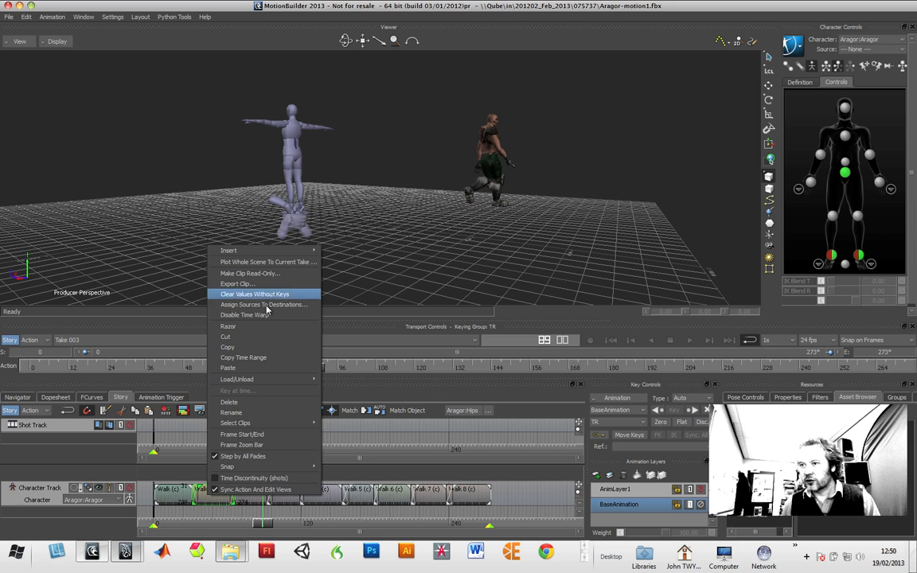
pyautogui.click(273, 269)
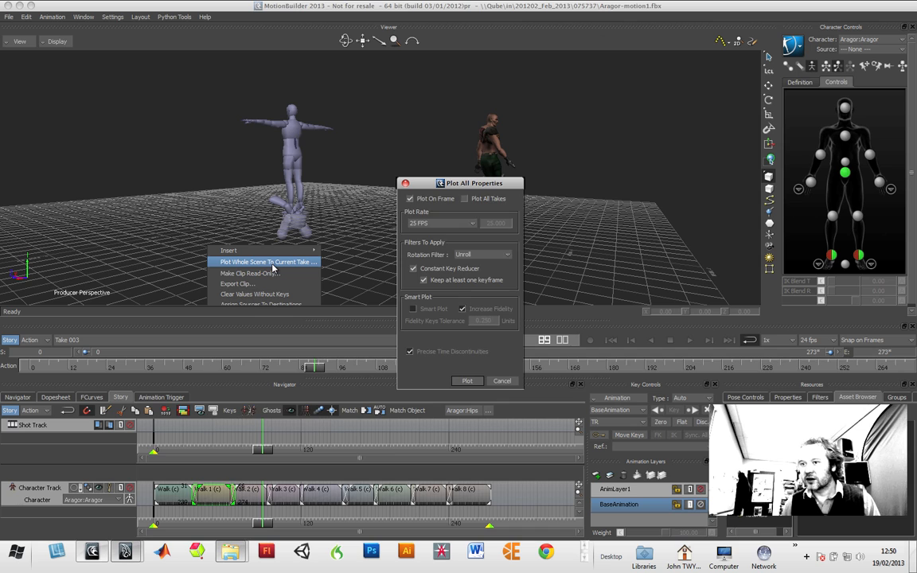
pyautogui.click(460, 382)
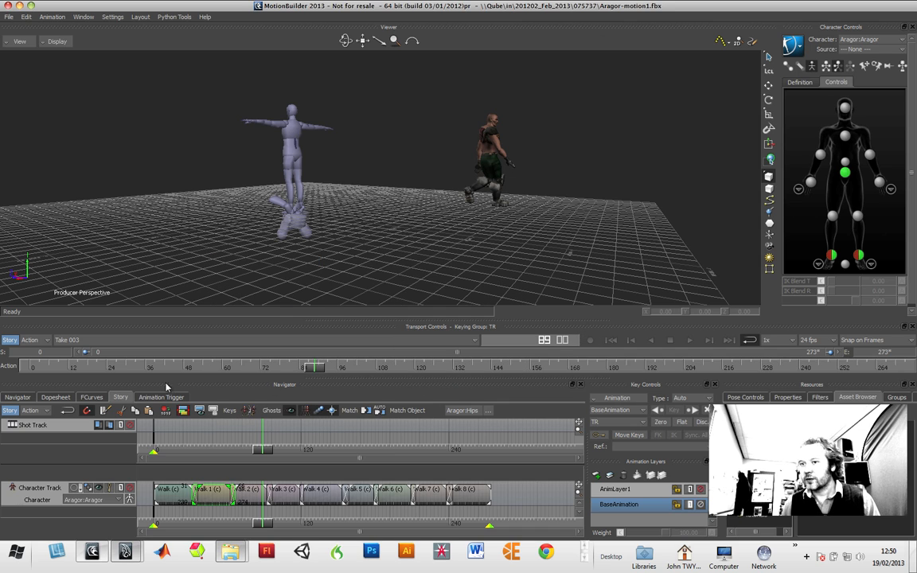
# Step: Turn Story mode off and play back the plotted walk on Take 003
pyautogui.click(10, 341)
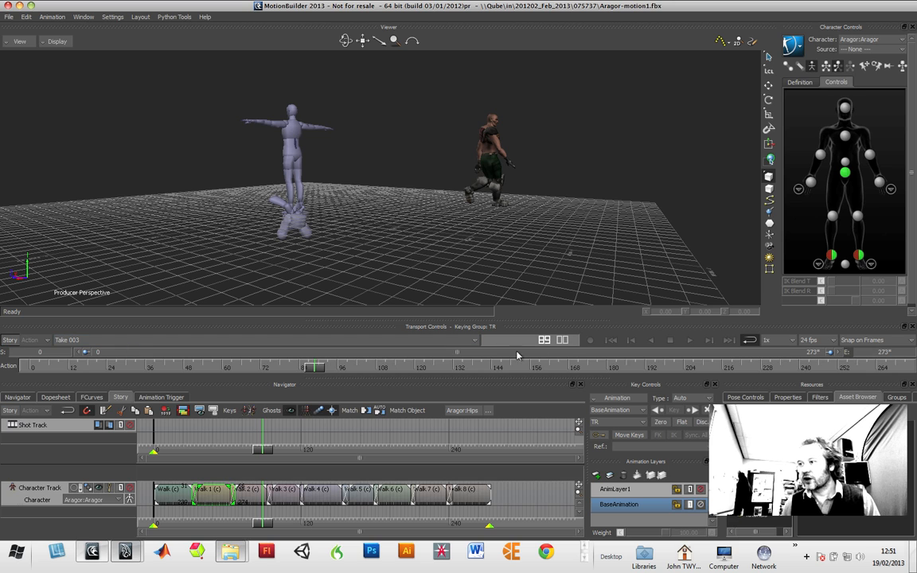
pyautogui.click(689, 342)
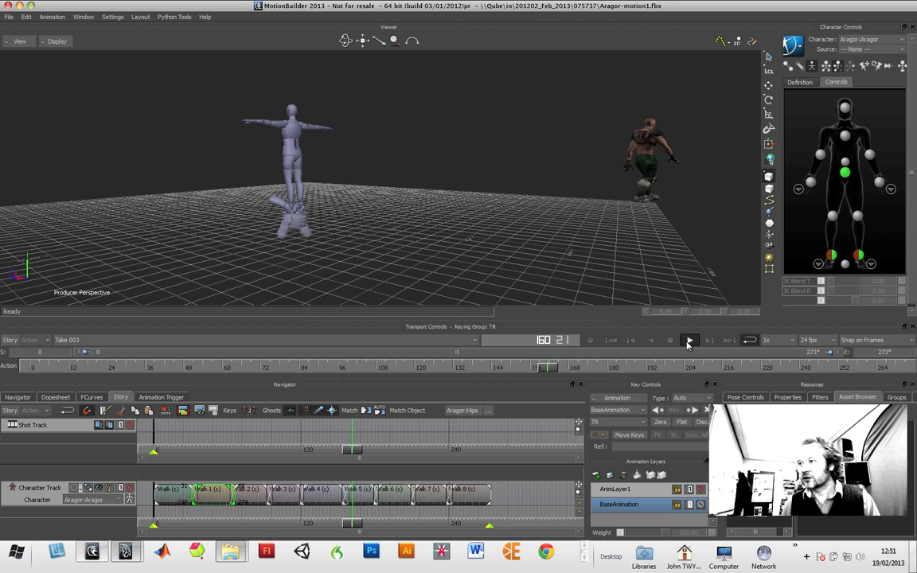
pyautogui.click(671, 340)
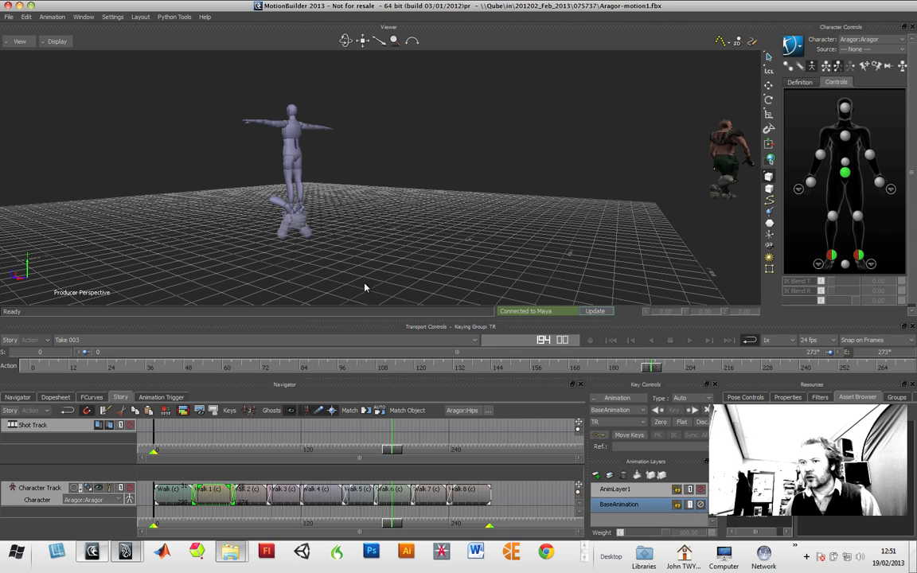
# Step: Select the Aragor:Aragor character and send it to Maya as a new scene, discarding changes to the untitled Maya scene
pyautogui.click(21, 398)
pyautogui.click(36, 464)
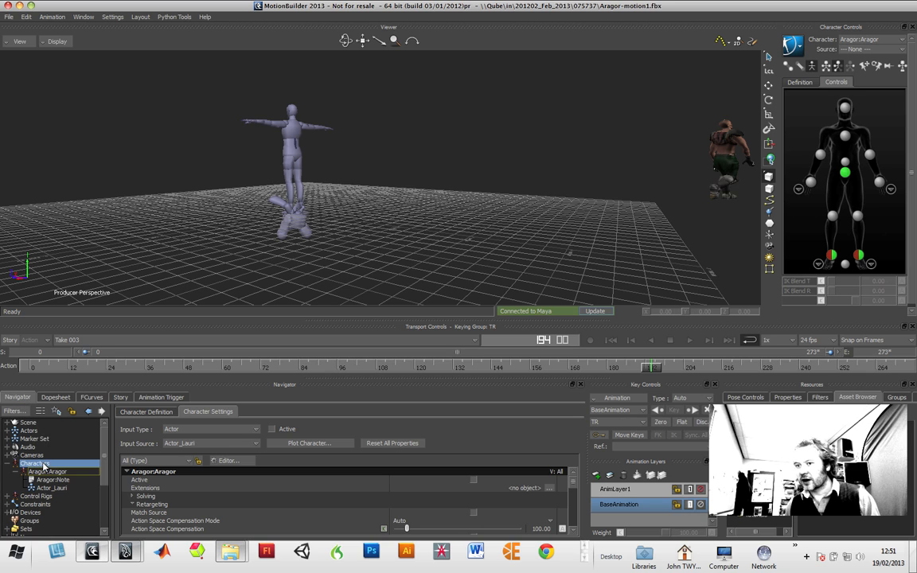
pyautogui.click(48, 472)
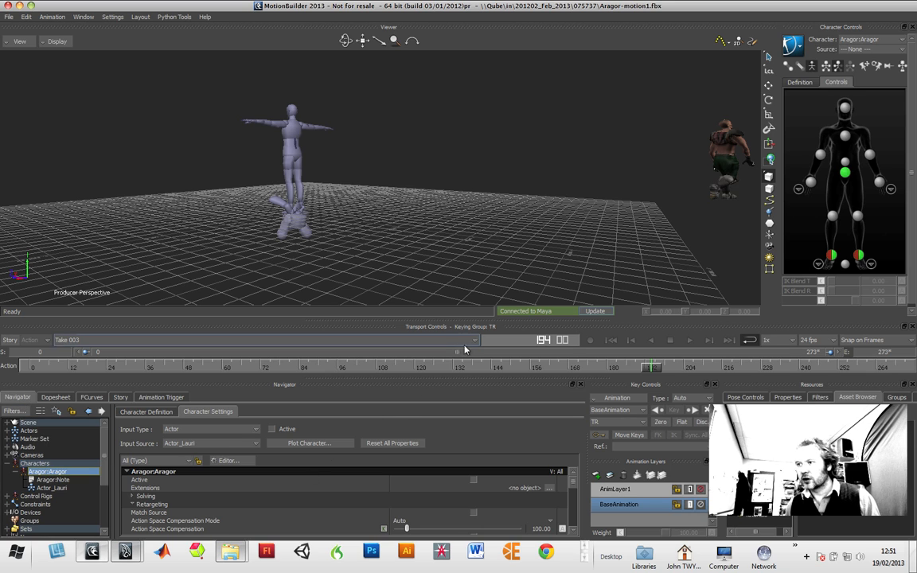
pyautogui.click(8, 17)
pyautogui.moveTo(44, 90)
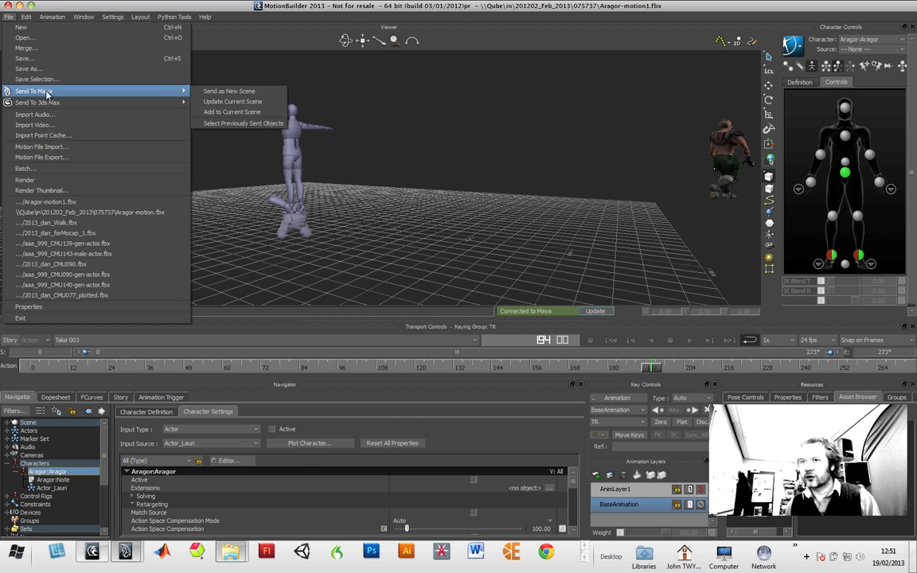
pyautogui.click(214, 92)
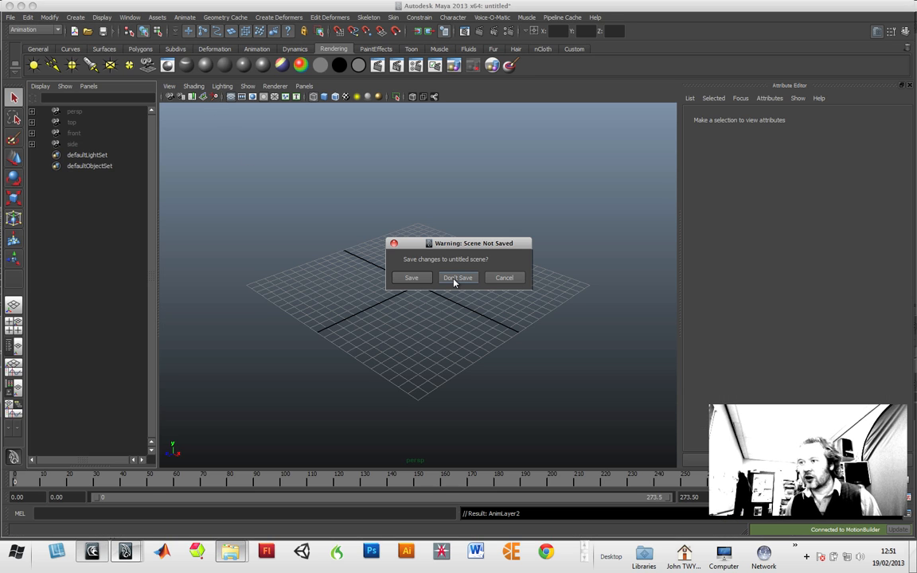
pyautogui.click(457, 278)
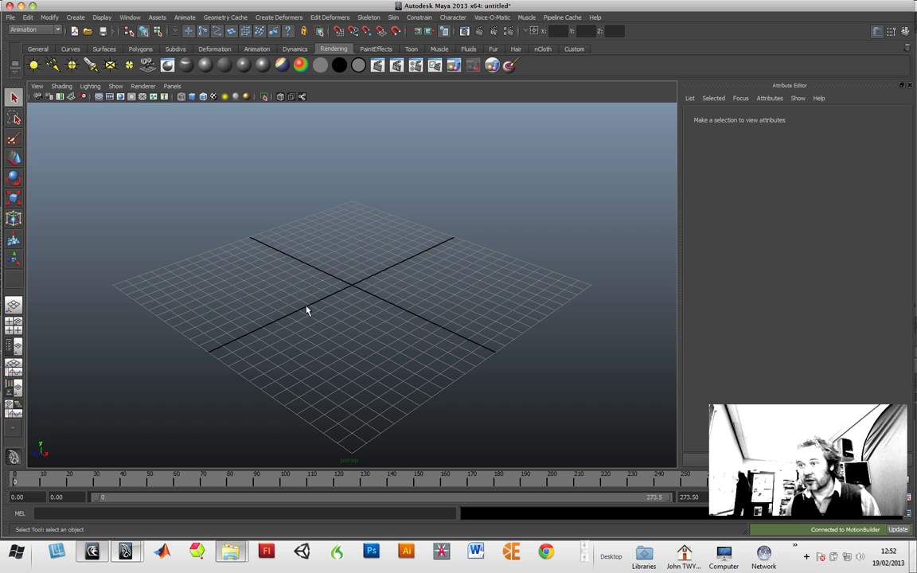
# Step: Frame the transferred character in the Maya perspective view, orbit to its side and play back the walk
pyautogui.press('a')
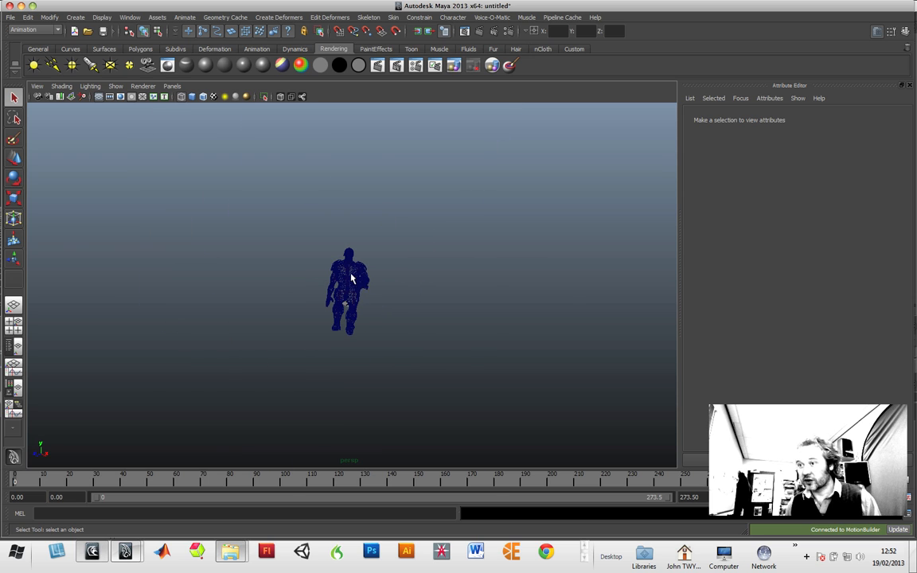
pyautogui.hotkey('alt', 'v')
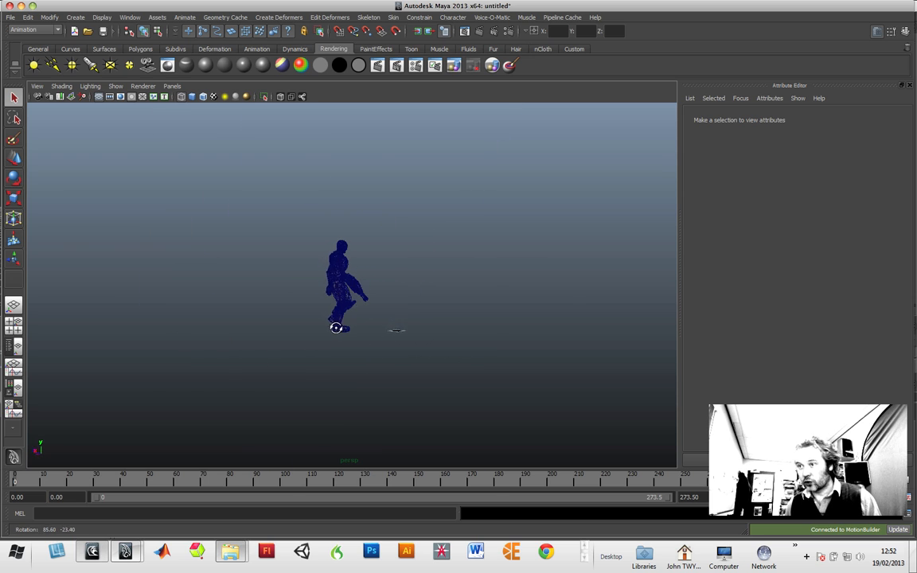
pyautogui.click(865, 481)
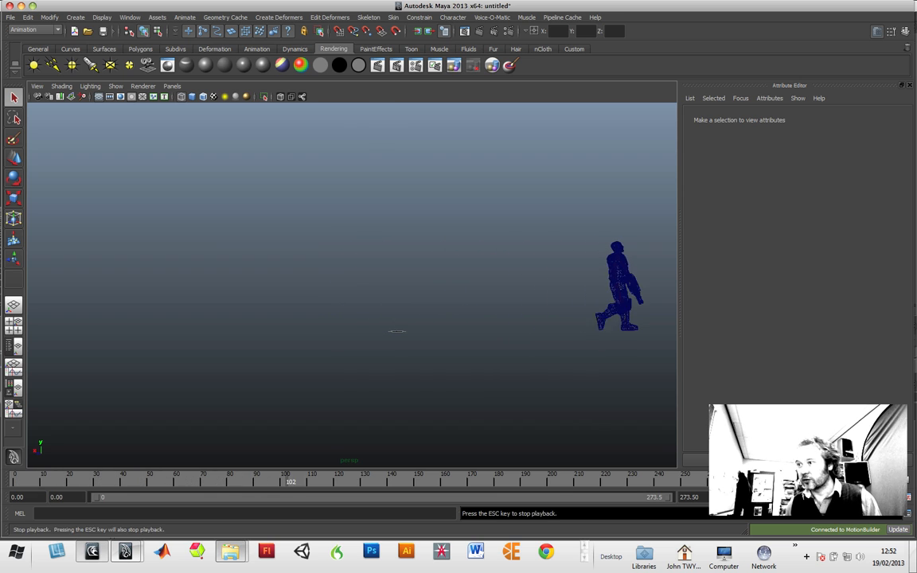
pyautogui.press('Escape')
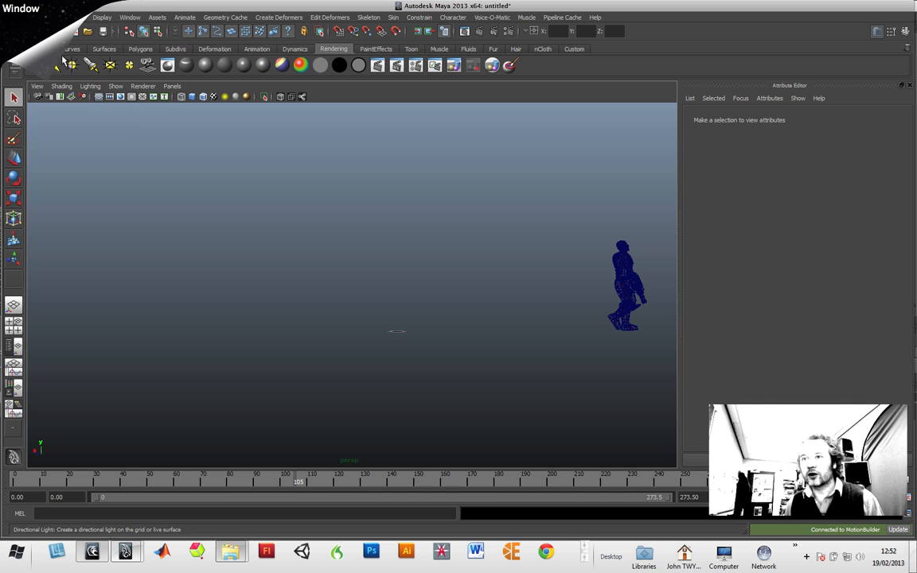
# Step: Save the Maya scene as Aragor_story2-walk.mb in Maya Binary format
pyautogui.click(12, 17)
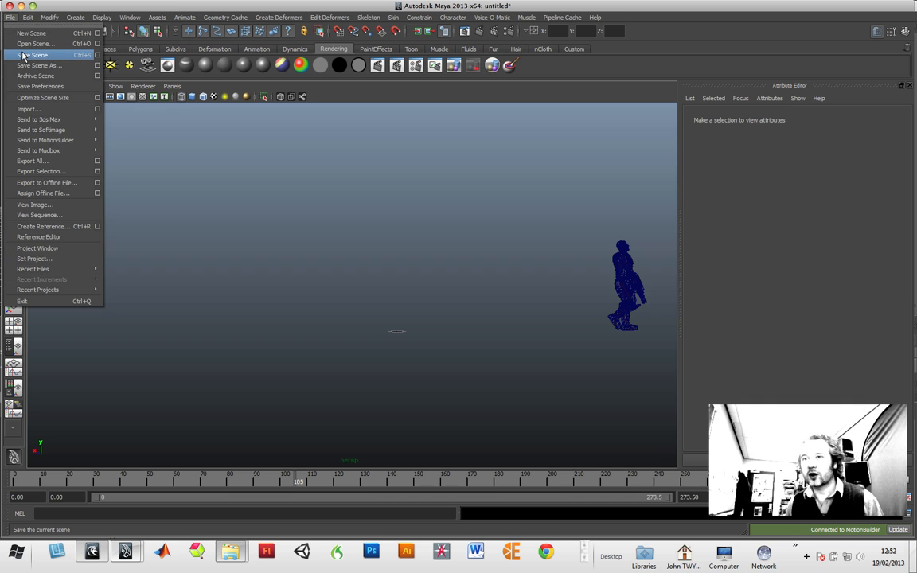
pyautogui.click(24, 55)
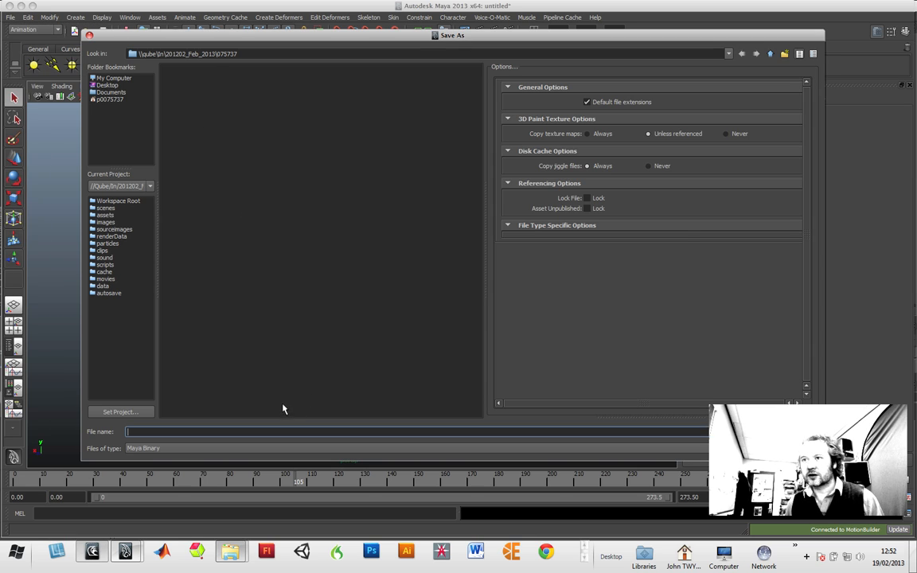
pyautogui.click(202, 228)
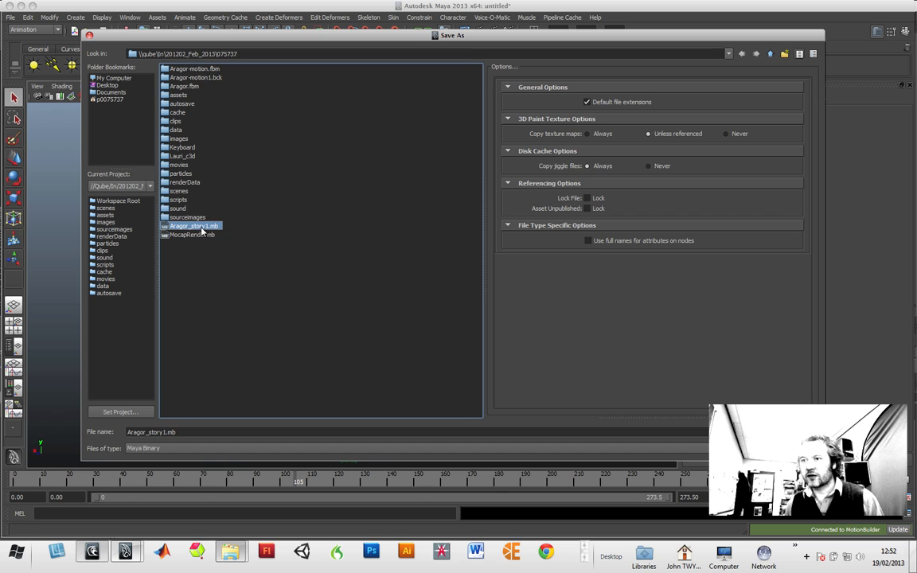
pyautogui.click(165, 431)
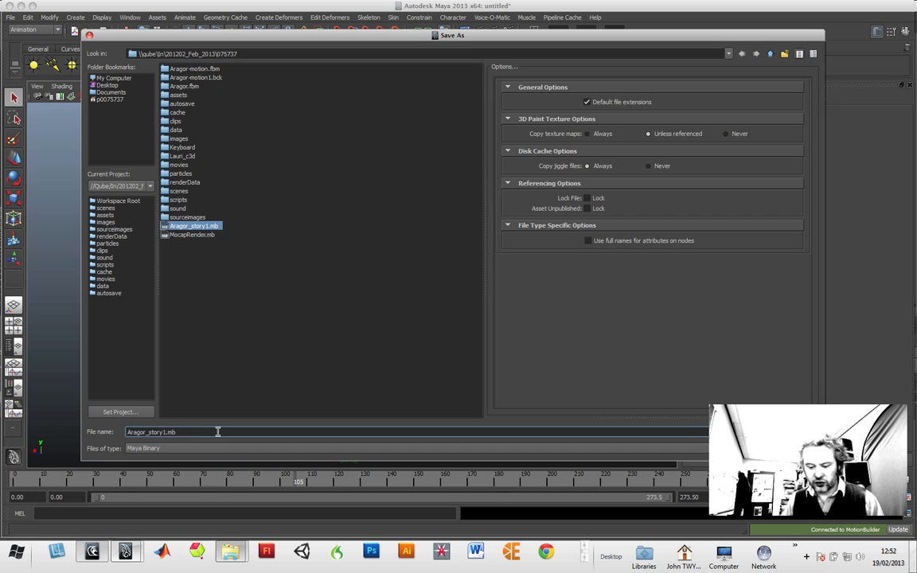
pyautogui.press('BackSpace')
pyautogui.write('2-walk')
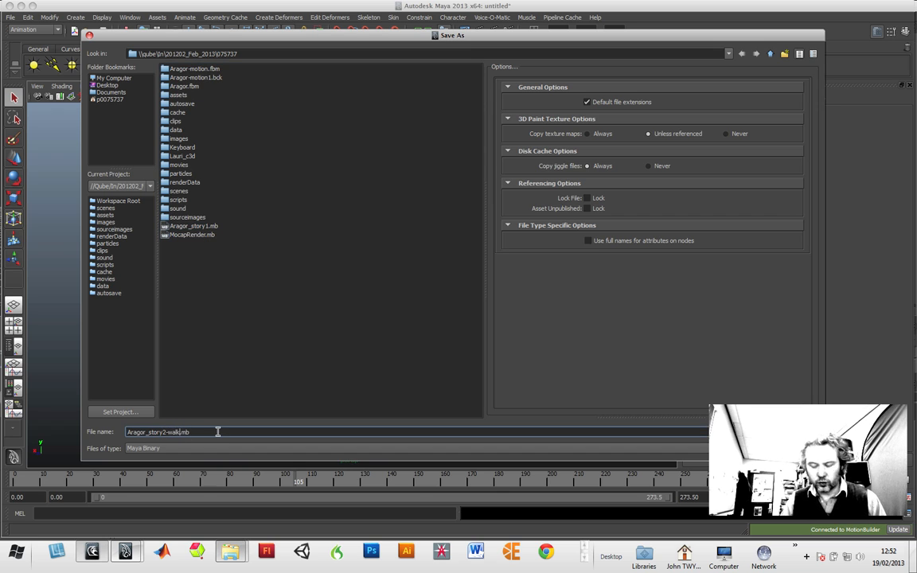
pyautogui.press('Return')
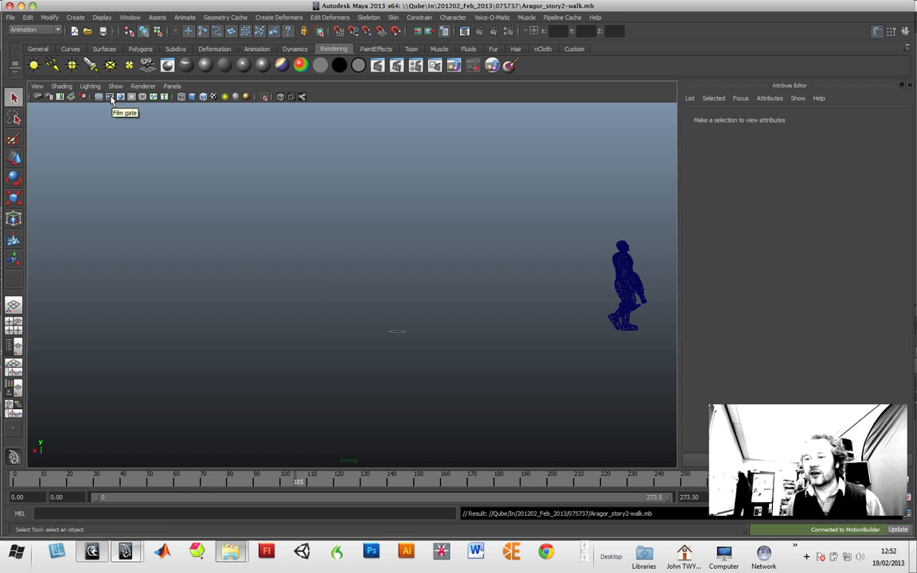
# Step: Switch back to MotionBuilder and save the scene as a binary FBX with embedded media, including all scene elements and takes
pyautogui.click(94, 552)
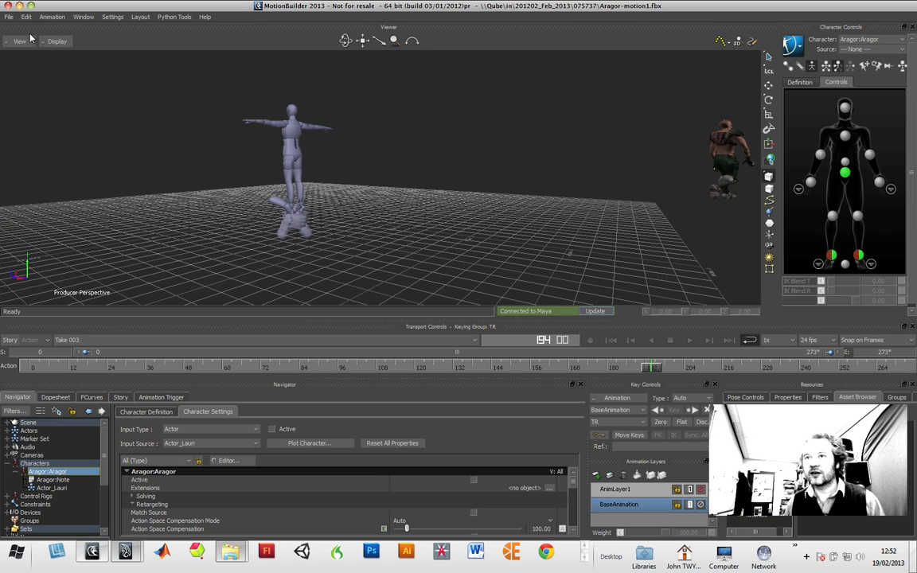
pyautogui.click(10, 16)
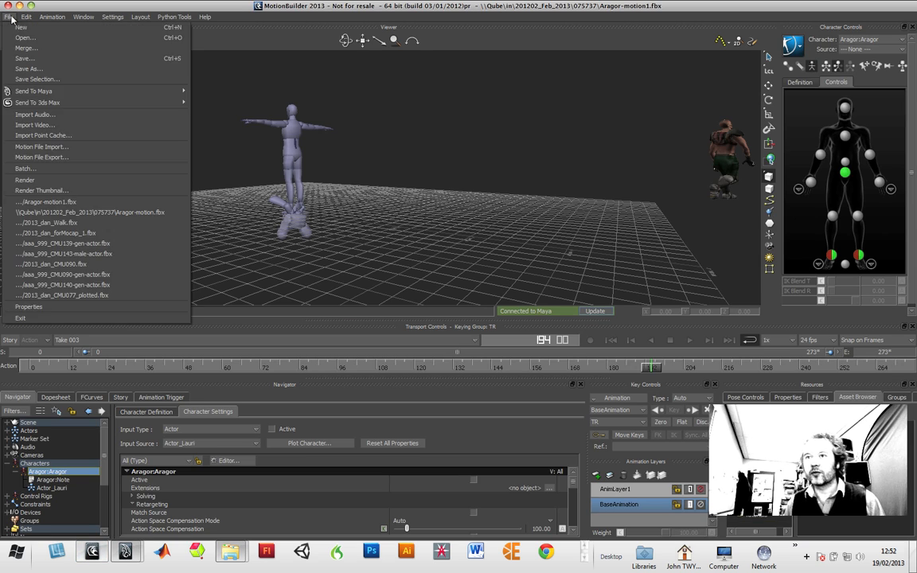
pyautogui.click(24, 69)
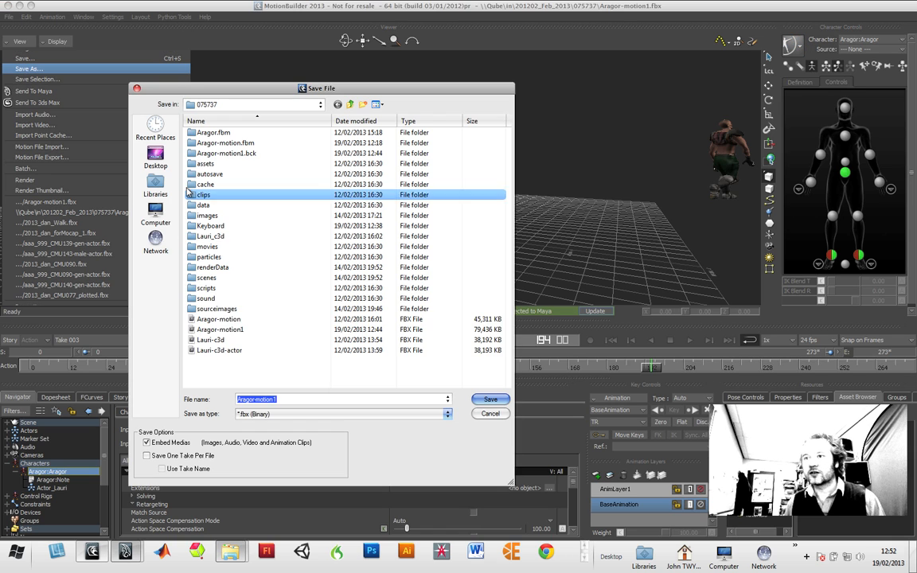
pyautogui.click(283, 399)
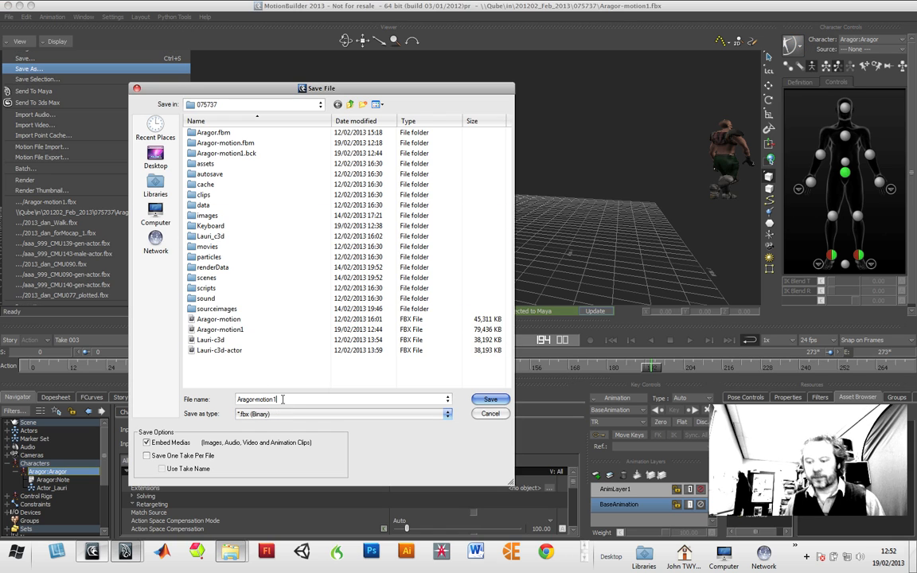
pyautogui.press('Return')
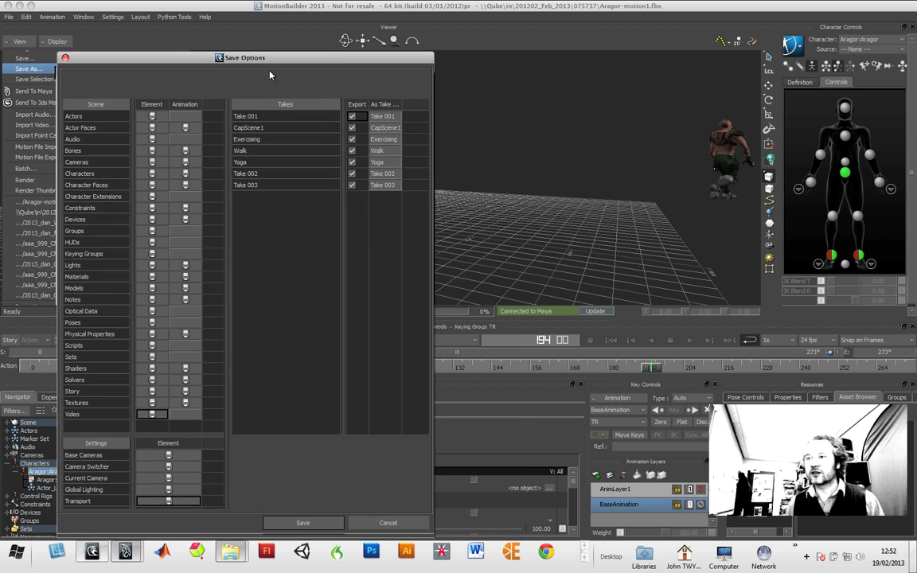
pyautogui.click(303, 511)
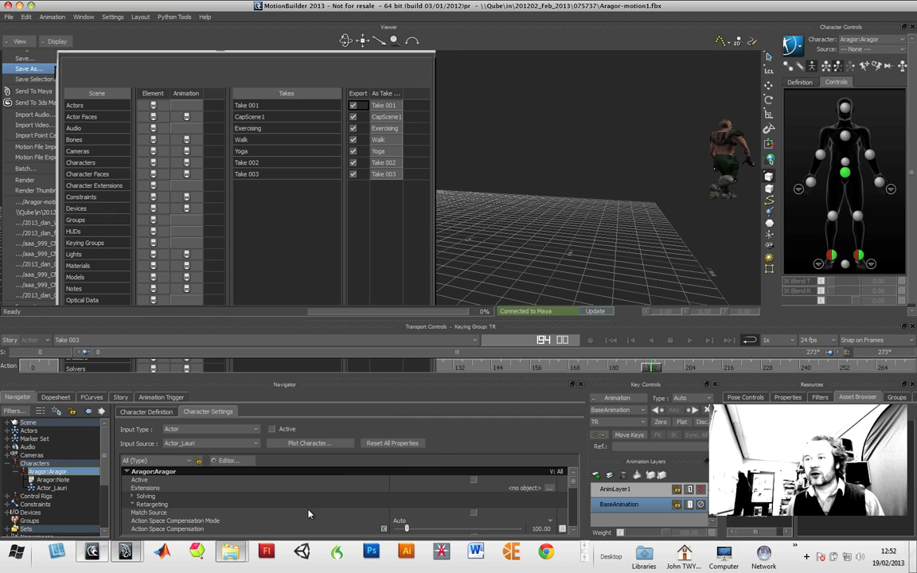